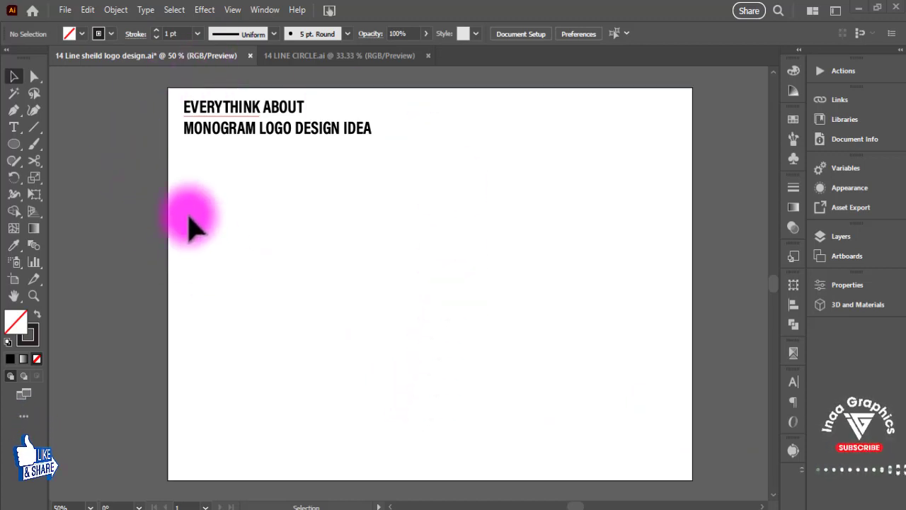
Step: Draw a circle on the right half of the artboard and a smaller flat-topped hexagon to its left
key(l)
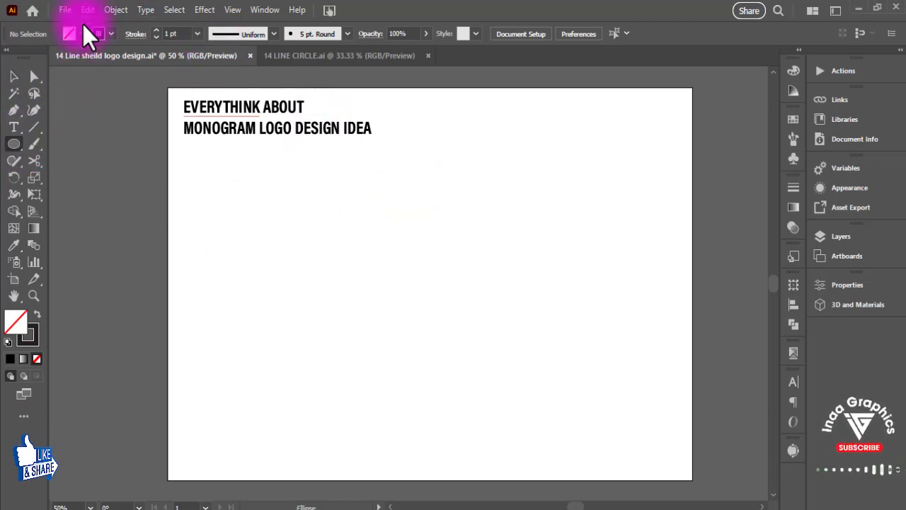
drag(474, 249, 529, 307)
drag(10, 148, 68, 159)
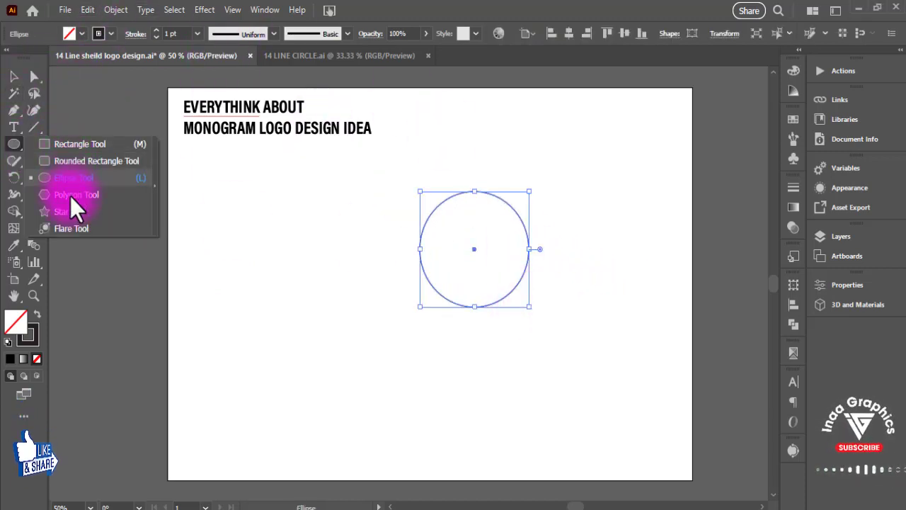
drag(70, 196, 68, 197)
drag(291, 255, 325, 286)
click(13, 77)
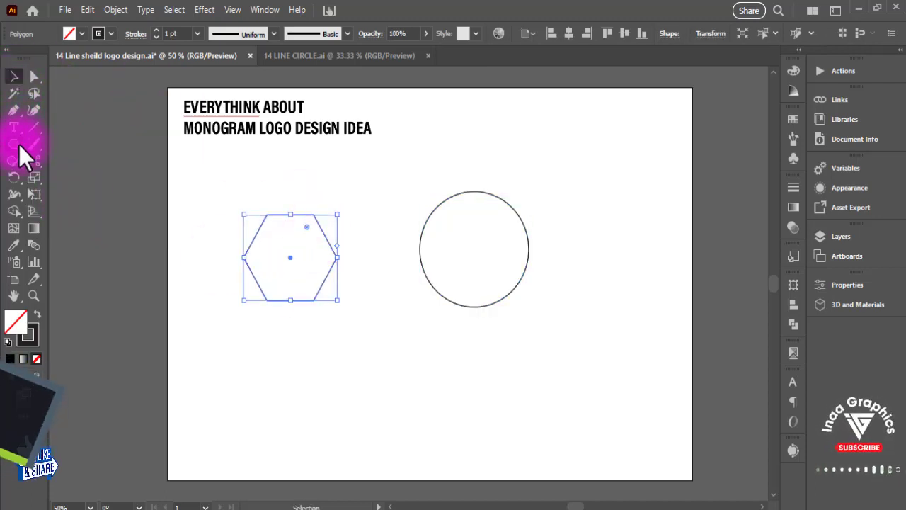
click(19, 145)
click(14, 75)
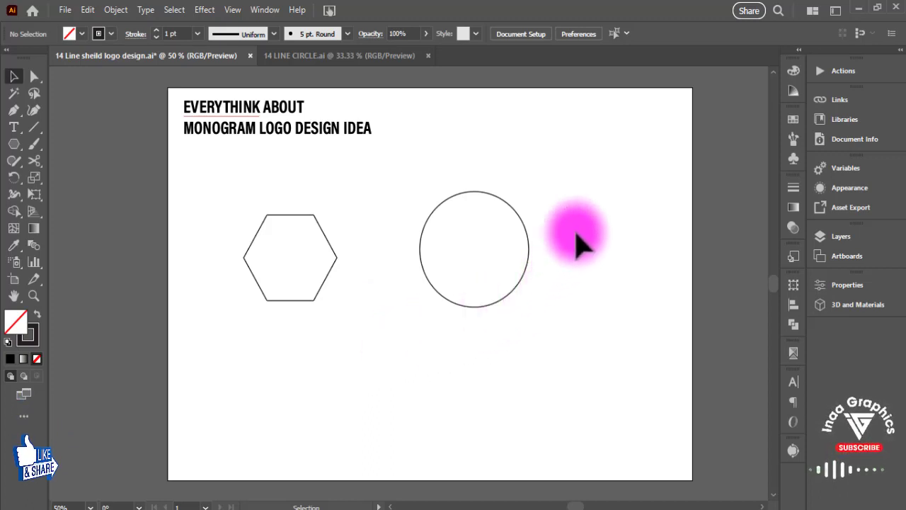
Step: Duplicate the circle so the copy overlaps its right side, and draw a horizontal line through the middle of both circles
click(528, 278)
drag(526, 290, 595, 293)
click(354, 284)
click(37, 129)
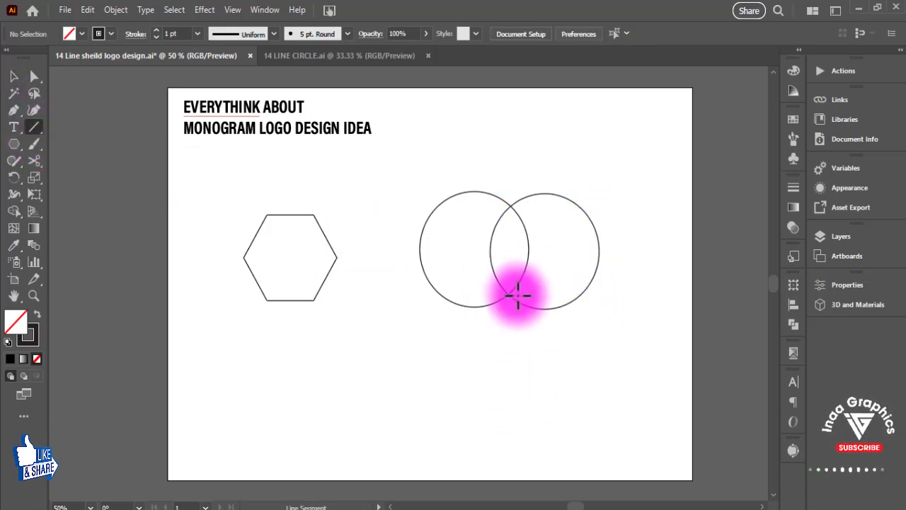
mouse_move(445, 250)
mouse_down()
mouse_move(628, 262)
mouse_move(631, 252)
mouse_up()
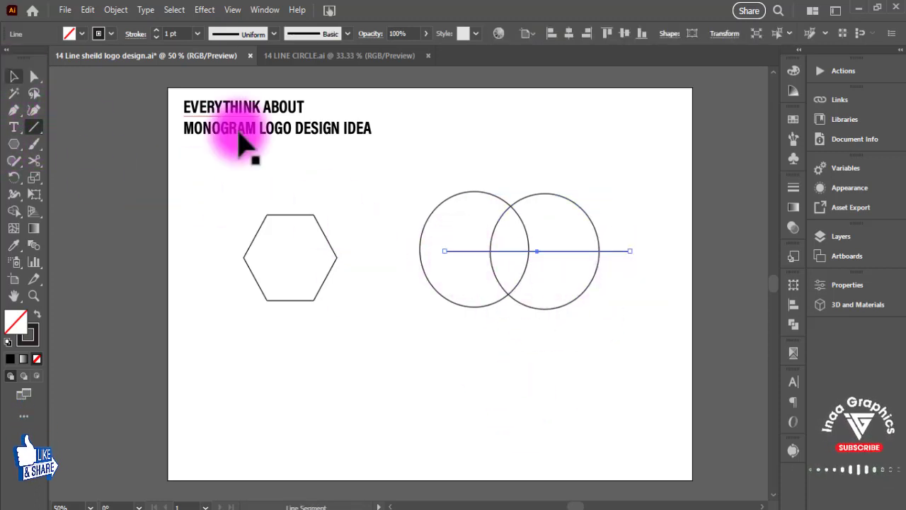
key(v)
click(424, 161)
Step: Place another copy of the circle below the hexagon and rotate the hexagon so a corner points straight up
drag(477, 196, 339, 320)
drag(434, 178, 613, 257)
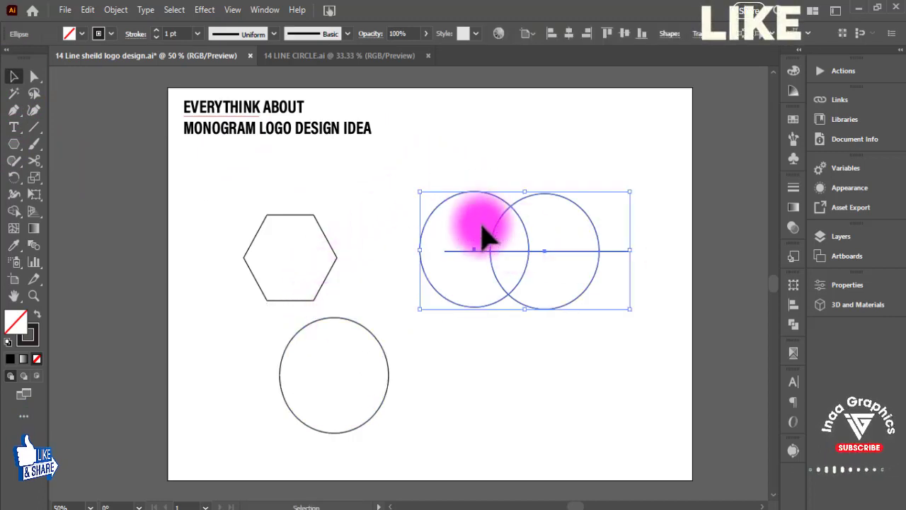
click(354, 228)
drag(348, 210, 283, 236)
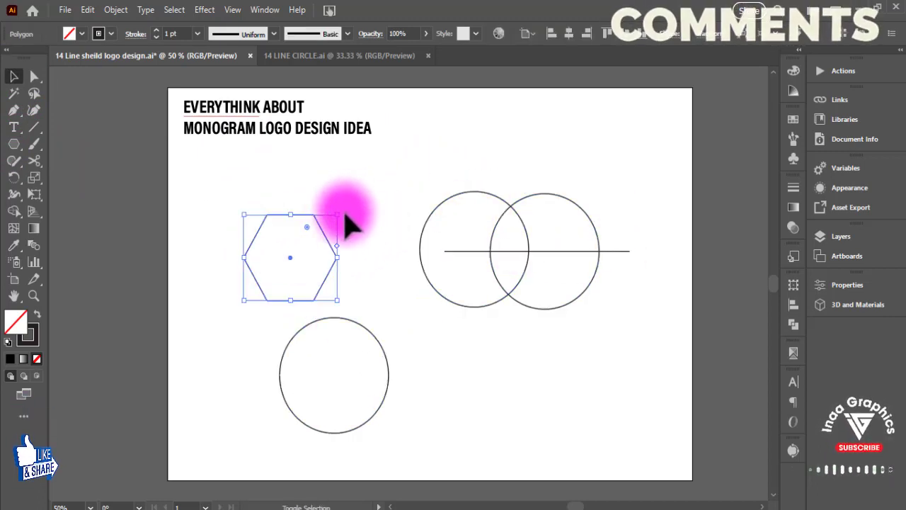
drag(347, 202, 283, 188)
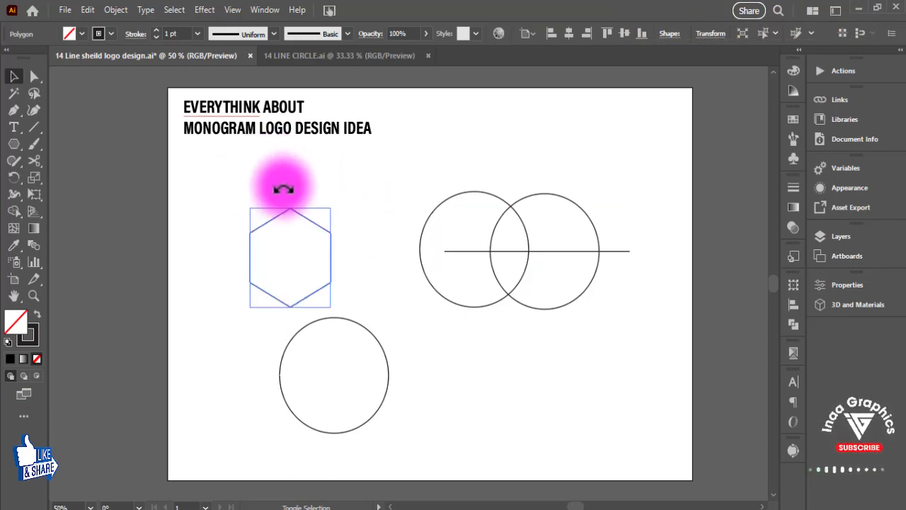
click(405, 223)
Step: Use Shape Builder on the overlapping circles and line to remove everything except the shield-shaped lower half of their overlap
drag(415, 207, 683, 306)
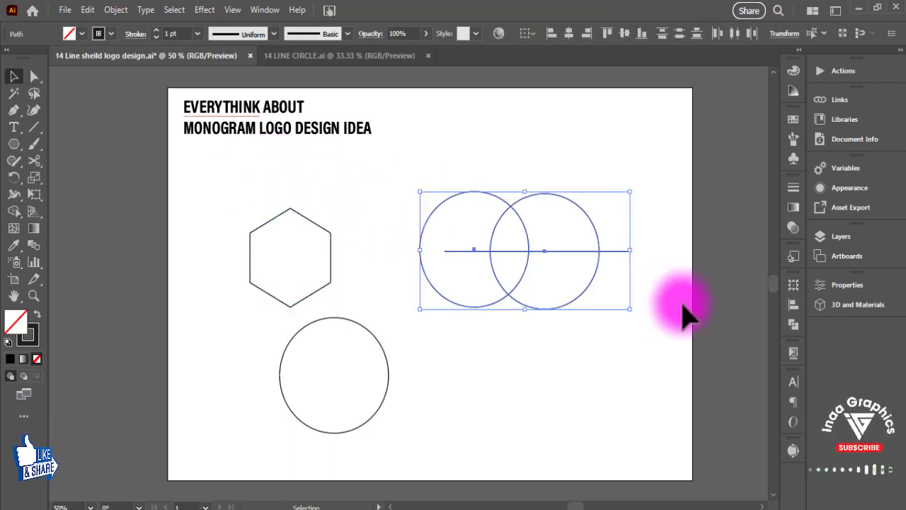
click(13, 211)
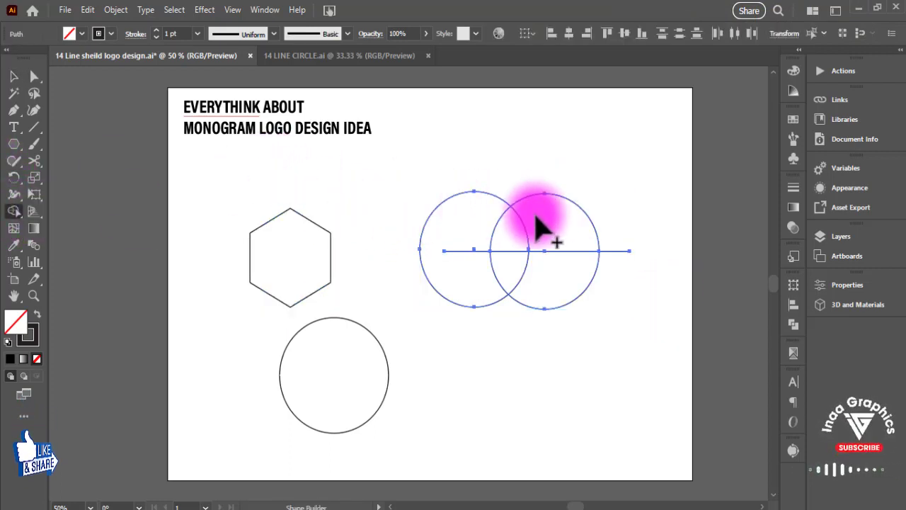
drag(440, 216, 613, 220)
drag(461, 230, 470, 336)
drag(580, 230, 536, 403)
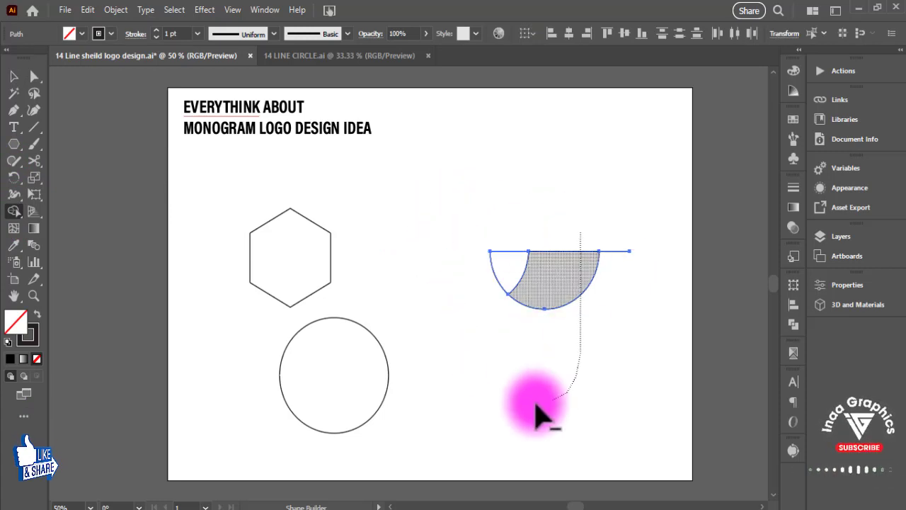
drag(611, 228, 613, 285)
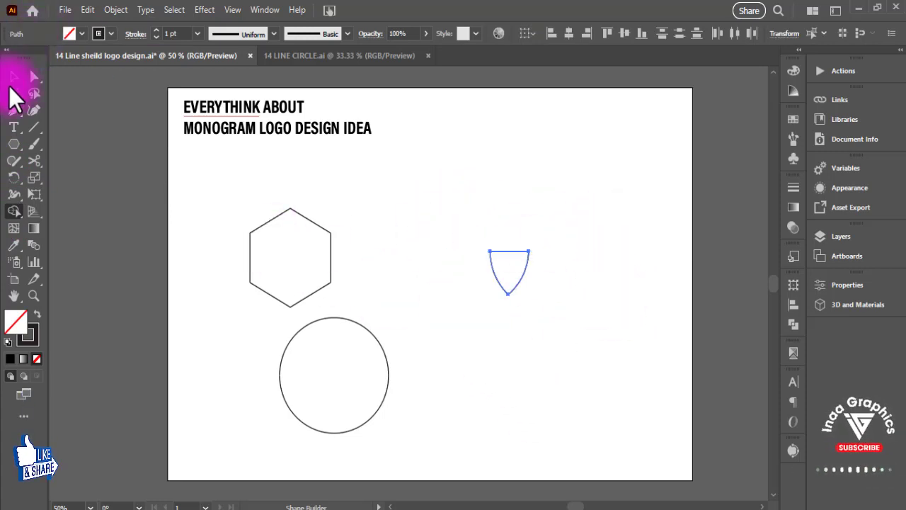
Step: Enlarge the small shield shape to roughly four times its size and deselect it
click(14, 76)
drag(529, 251, 589, 193)
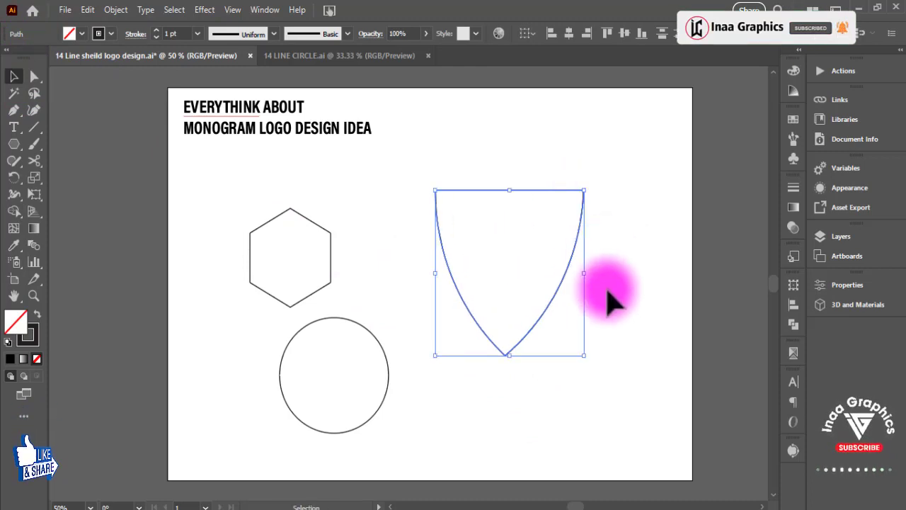
click(630, 247)
Step: Delete the hexagon, the circle and the shield shape from the artboard
drag(631, 247, 311, 428)
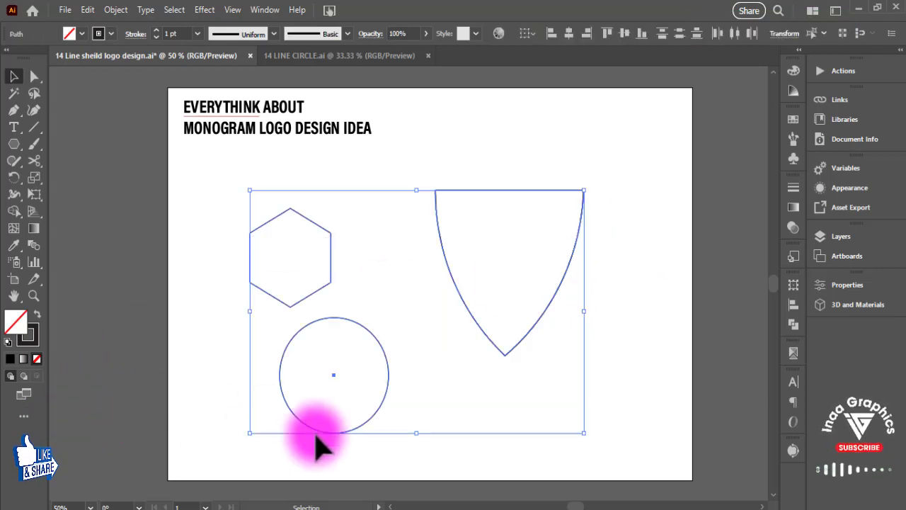
key(Delete)
click(552, 189)
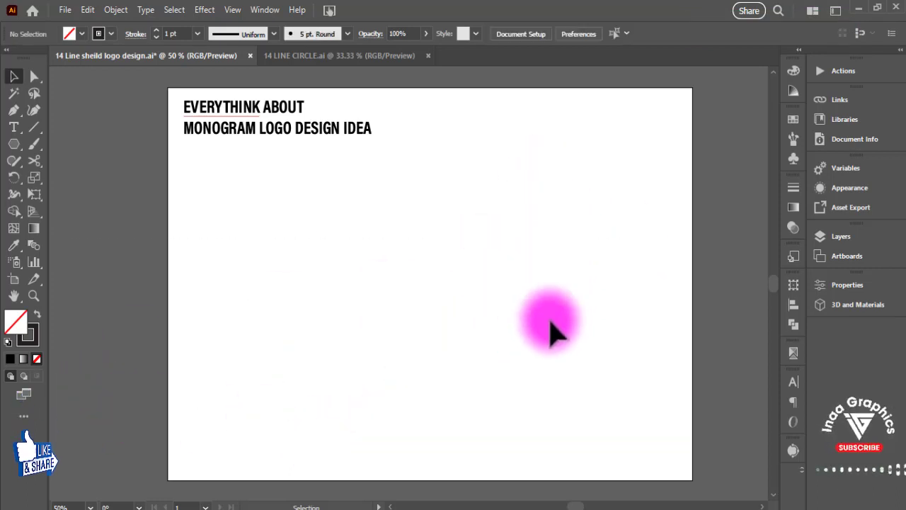
Step: Undo the deletion, the shield's enlargement and the Shape Builder trimming
key(ctrl+z)
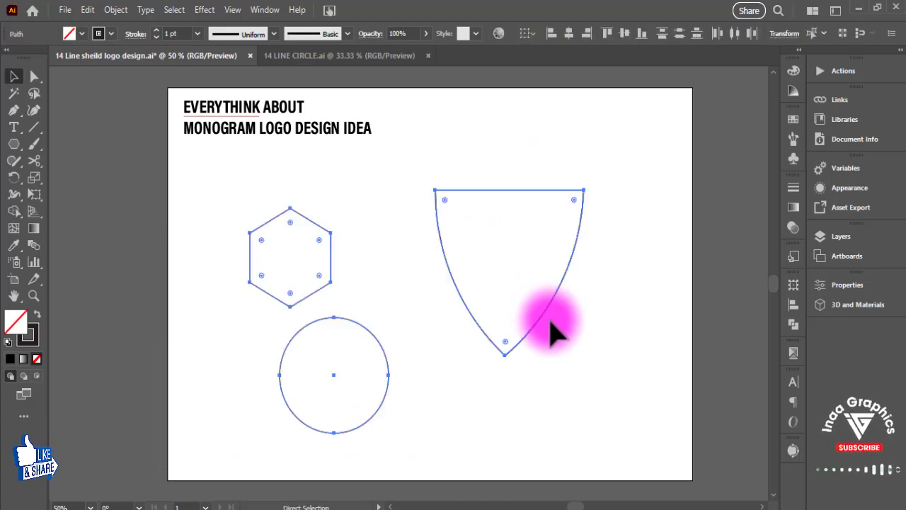
key(ctrl+z)
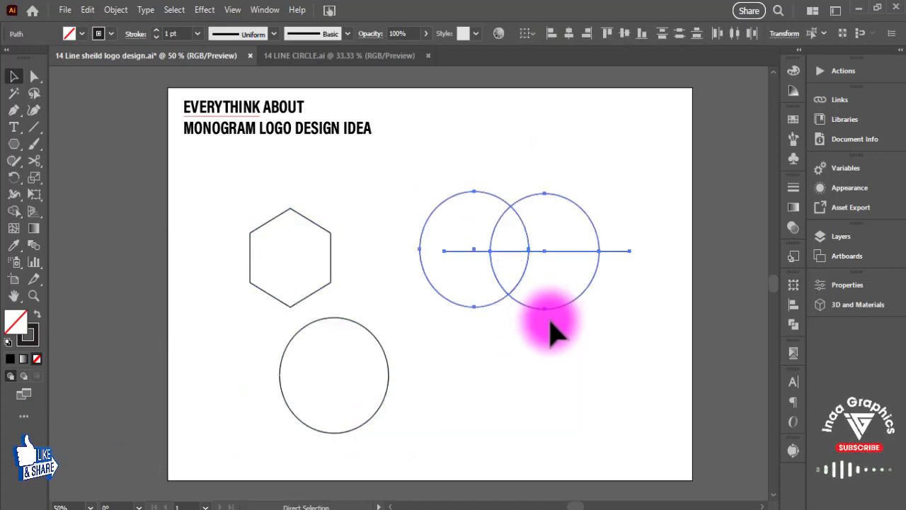
key(ctrl+z)
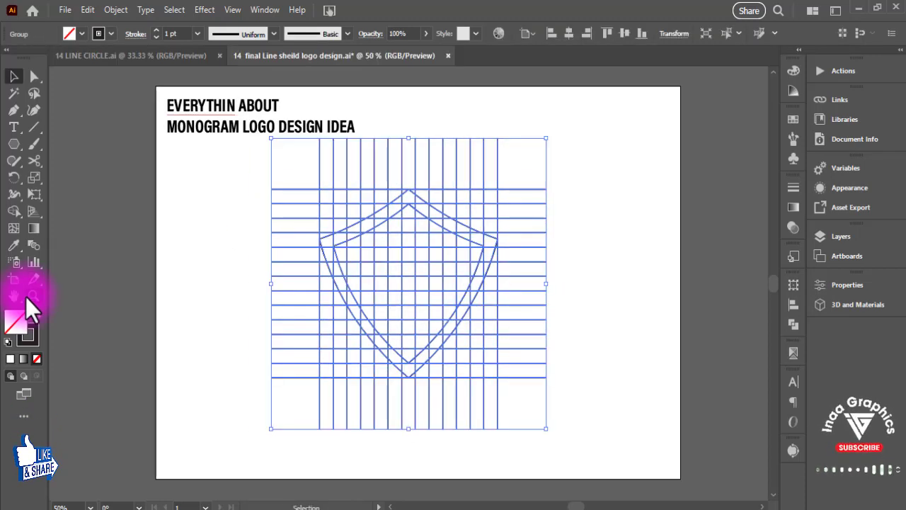
click(69, 34)
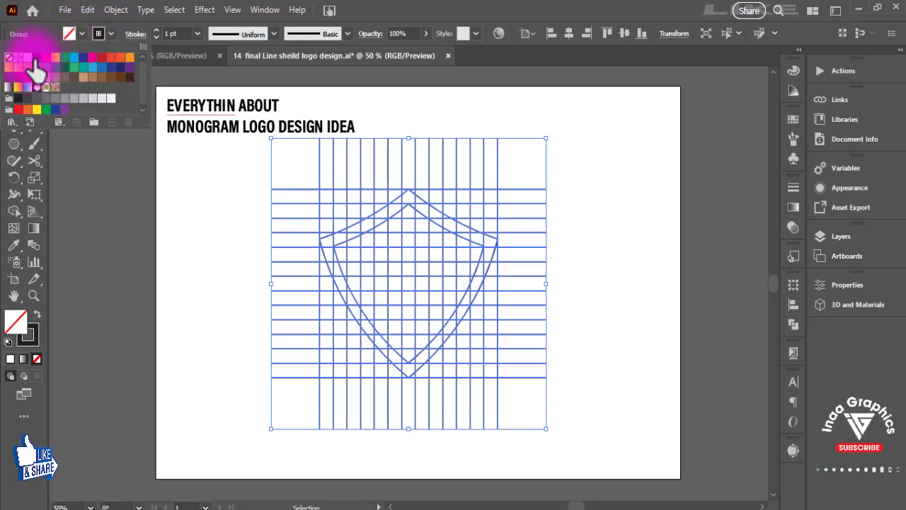
click(35, 59)
click(208, 206)
key(ctrl+z)
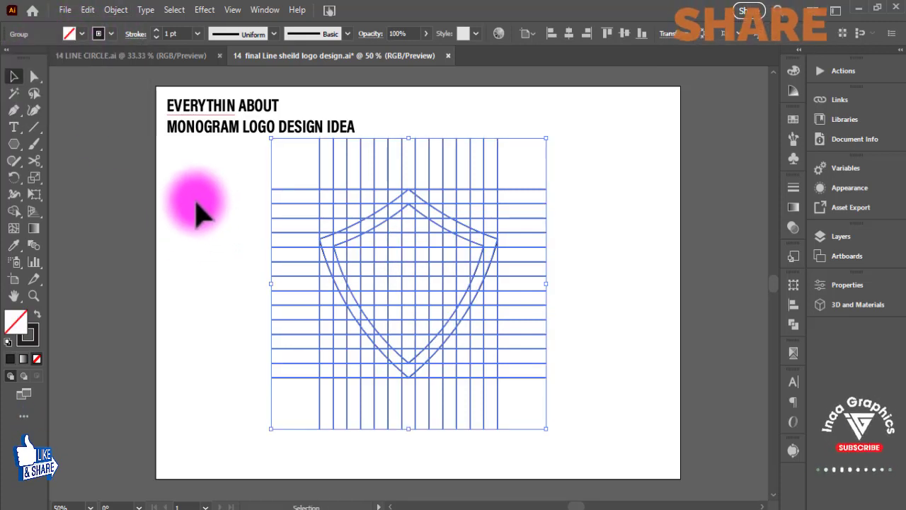
Step: Give the shield and grid a black fill, and merge the shield's left cells into a hooked vertical bar with Shape Builder
drag(196, 202, 609, 331)
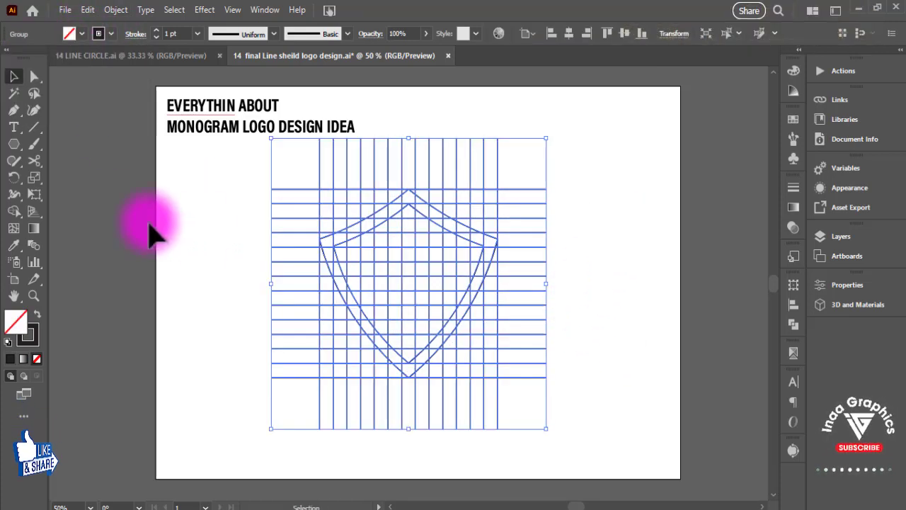
click(70, 33)
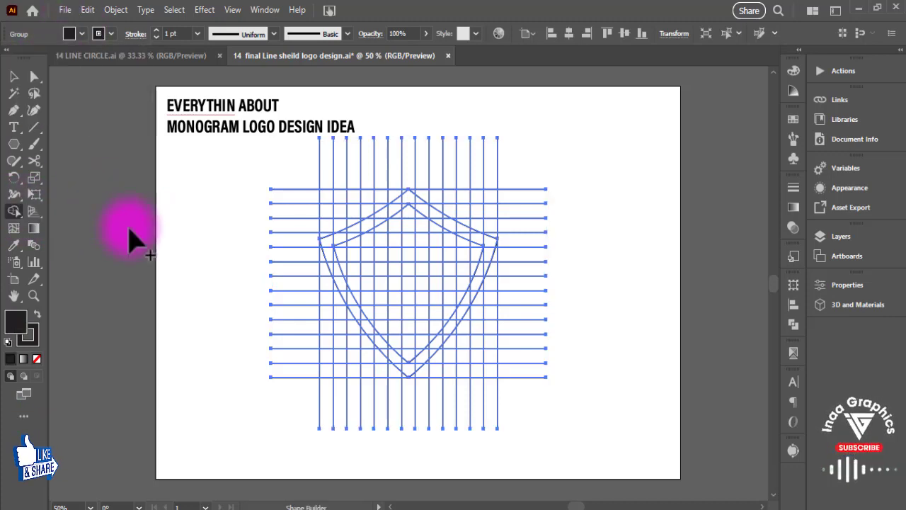
scroll(425, 337, up, 3)
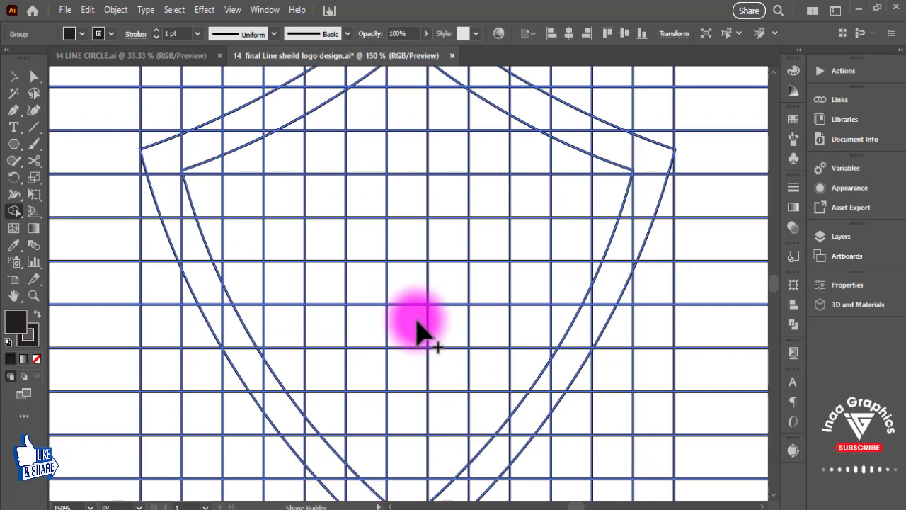
drag(355, 301, 463, 347)
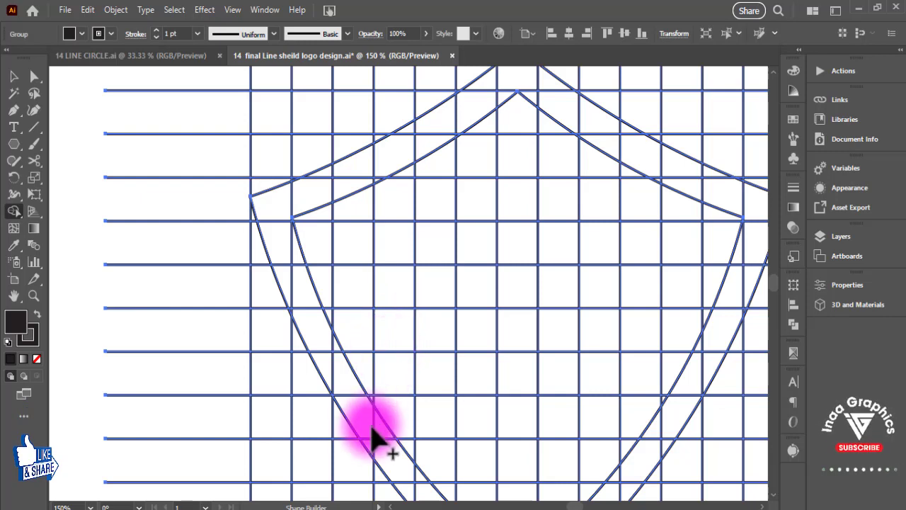
mouse_move(366, 424)
mouse_down()
mouse_move(350, 269)
mouse_move(359, 179)
mouse_move(268, 241)
mouse_up()
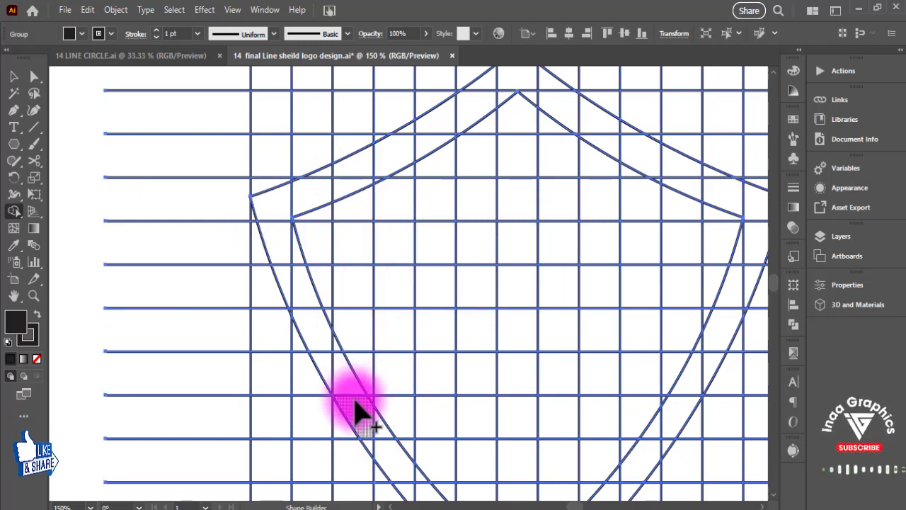
mouse_move(361, 349)
mouse_down()
mouse_move(357, 186)
mouse_move(321, 186)
mouse_move(283, 207)
mouse_move(274, 252)
mouse_move(285, 290)
mouse_up()
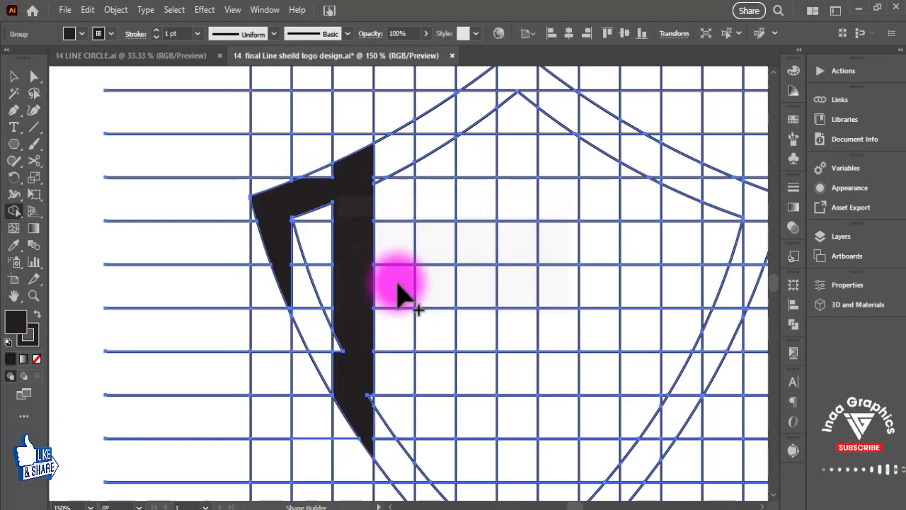
drag(299, 195, 301, 198)
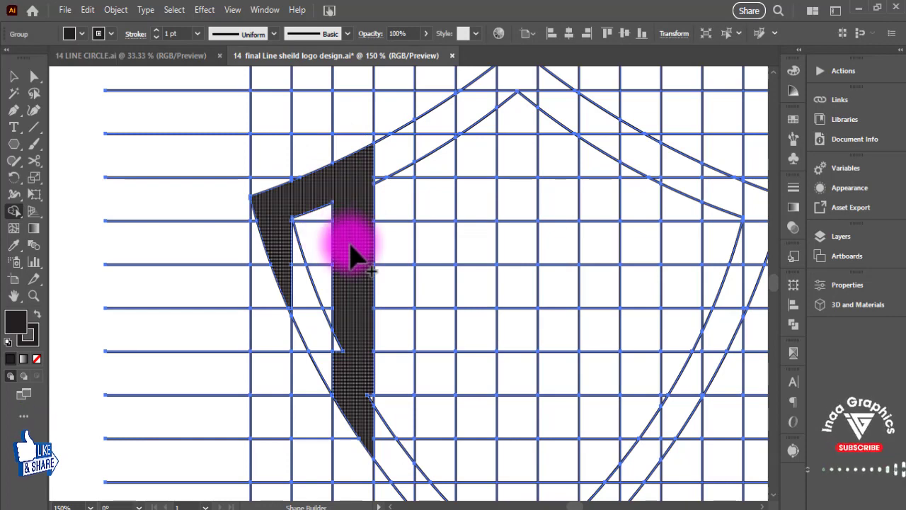
mouse_move(337, 342)
mouse_down()
mouse_move(367, 382)
mouse_move(375, 415)
mouse_move(386, 417)
mouse_up()
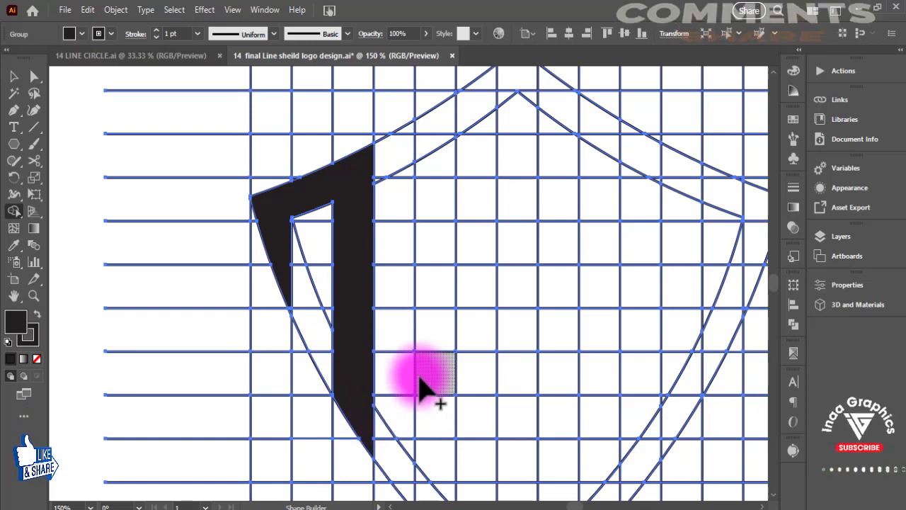
Step: Merge the shield's central cells into three vertical bars joined by the peaked top band, using Shape Builder
key(ctrl+minus)
key(space)
drag(495, 334, 517, 330)
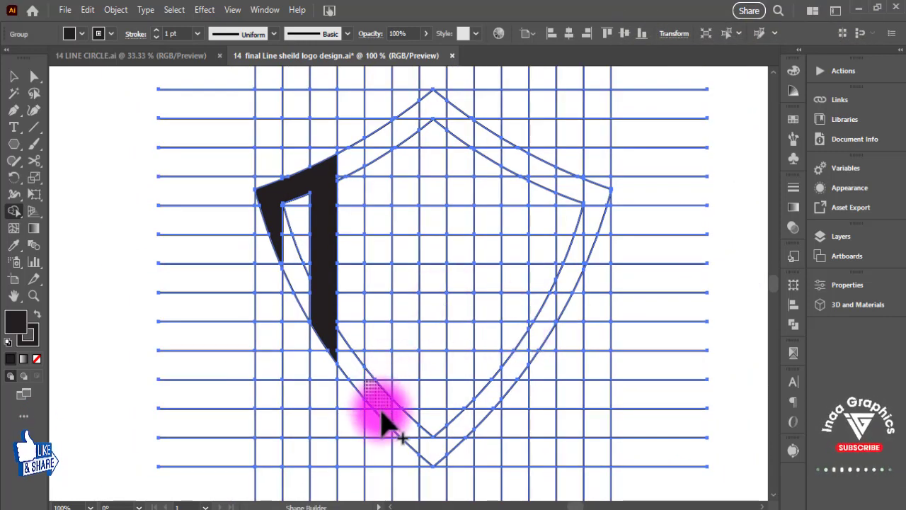
mouse_move(386, 397)
mouse_down()
mouse_move(376, 150)
mouse_move(393, 126)
mouse_move(429, 112)
mouse_move(441, 280)
mouse_move(434, 419)
mouse_up()
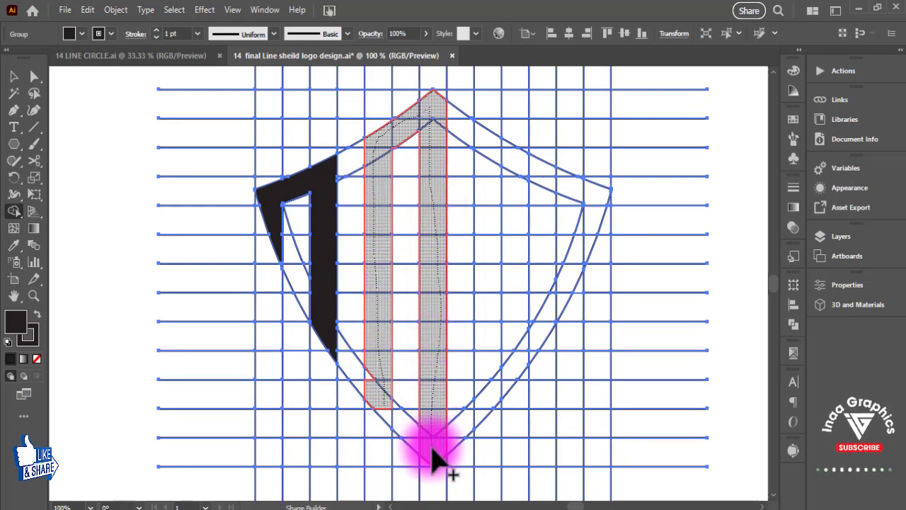
drag(432, 454, 434, 450)
mouse_move(451, 128)
mouse_down()
mouse_move(487, 142)
mouse_move(475, 411)
mouse_move(457, 368)
mouse_up()
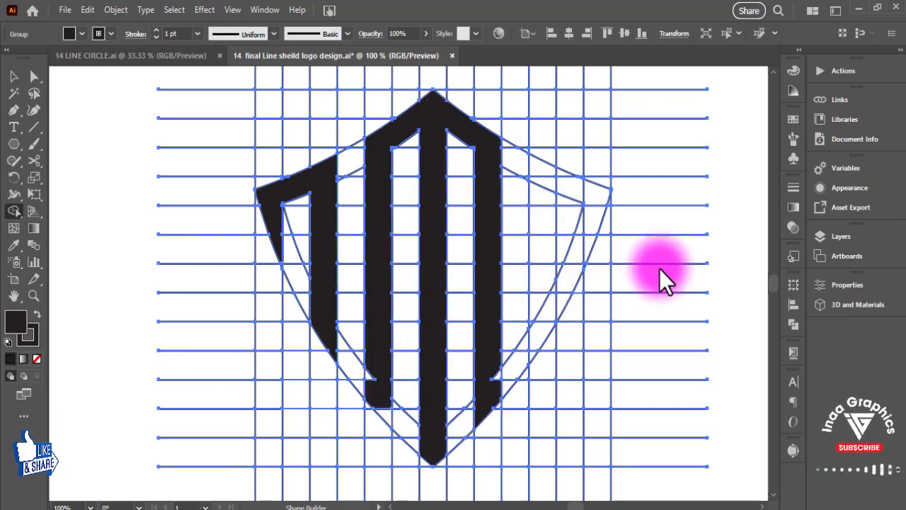
Step: Merge the small triangular notches near the lower ends of the two outer central bars into those bars with Shape Builder
key(ctrl+=)
key(ctrl+=)
key(ctrl+=)
drag(550, 352, 589, 74)
drag(635, 262, 622, 318)
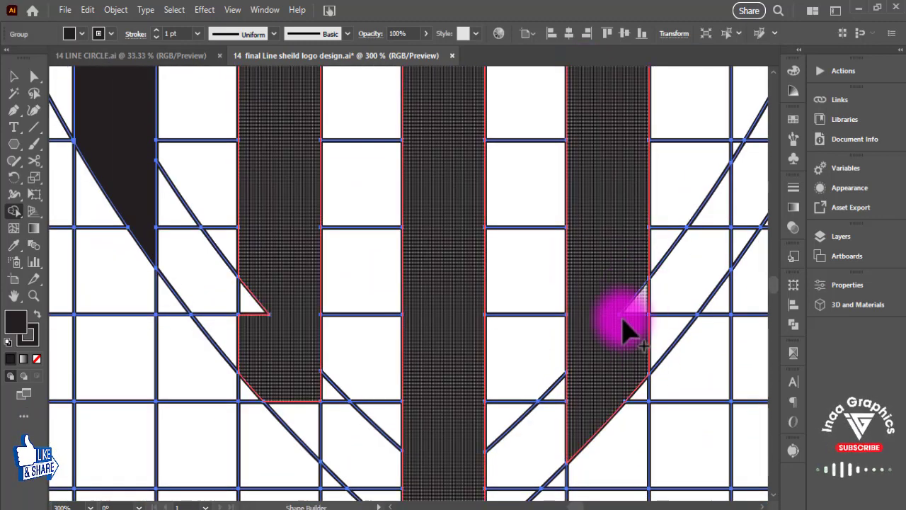
mouse_move(239, 212)
mouse_down()
mouse_move(284, 222)
mouse_move(441, 293)
mouse_up()
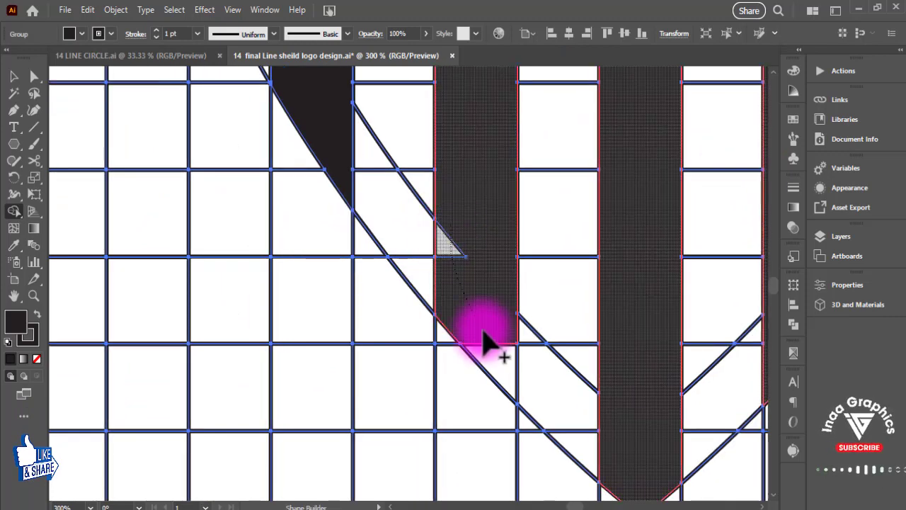
mouse_move(483, 330)
mouse_down()
mouse_move(504, 377)
mouse_move(488, 268)
mouse_up()
Step: Merge the tiny leftover sliver at the inner corner where the left central bar meets the peaked band
mouse_move(420, 204)
mouse_down()
mouse_move(458, 249)
mouse_move(471, 395)
mouse_up()
drag(420, 129, 472, 380)
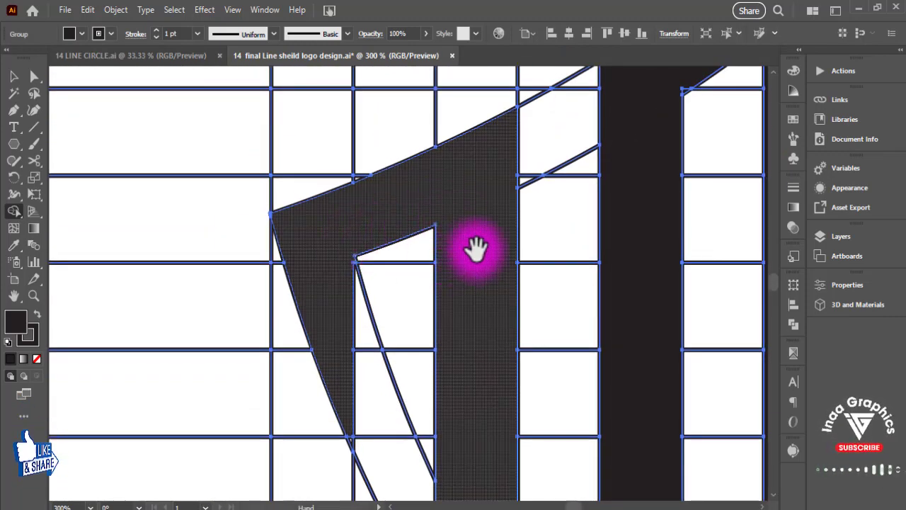
drag(599, 246, 417, 322)
drag(528, 205, 388, 322)
drag(356, 285, 592, 240)
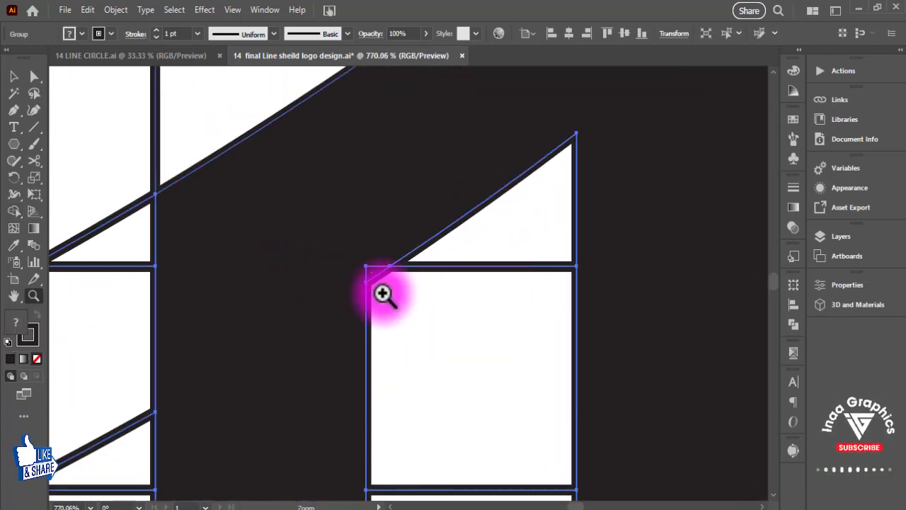
key(shift+m)
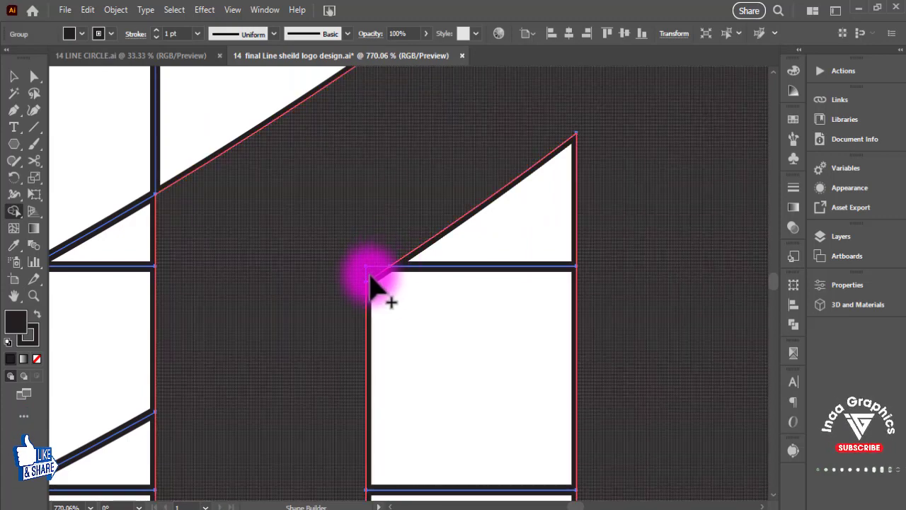
click(369, 280)
key(ctrl+minus)
key(ctrl+minus)
key(ctrl+minus)
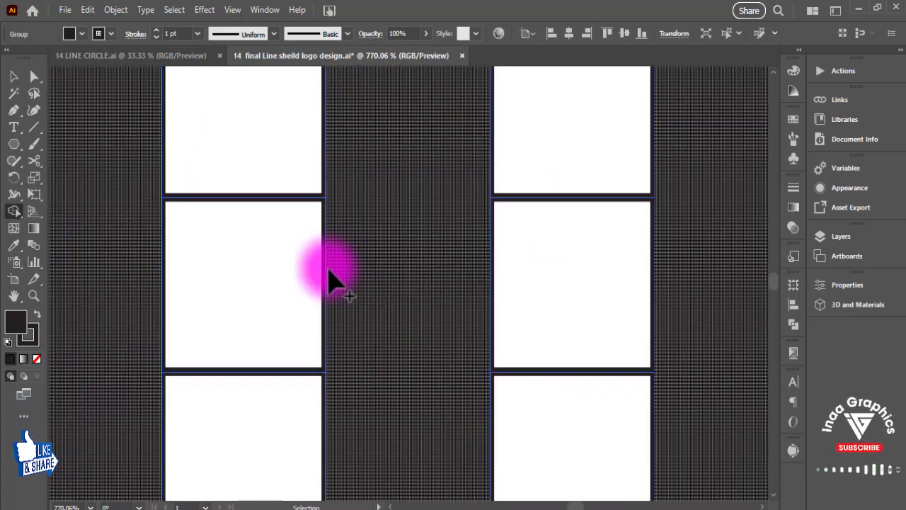
Step: Merge the matching sliver at the inner corner where the right central bar meets the peaked band
drag(476, 149, 471, 132)
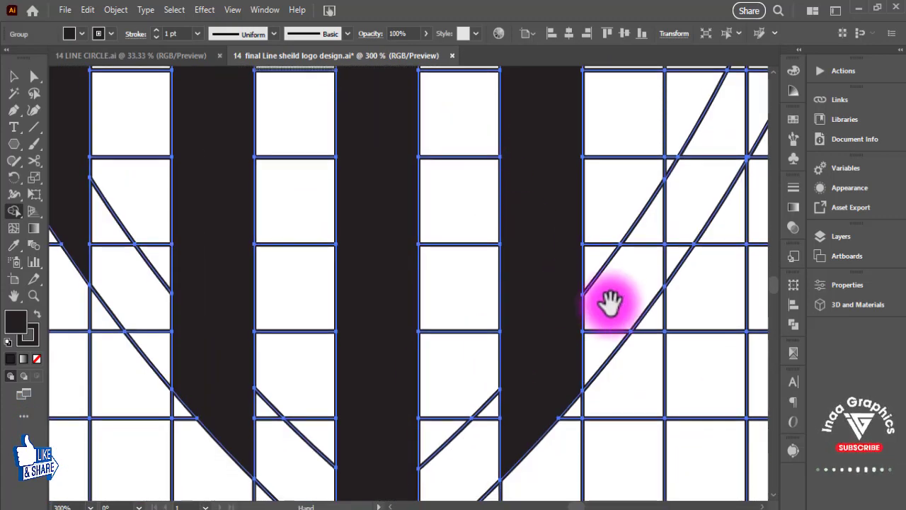
drag(448, 366, 402, 446)
scroll(432, 432, up, 5)
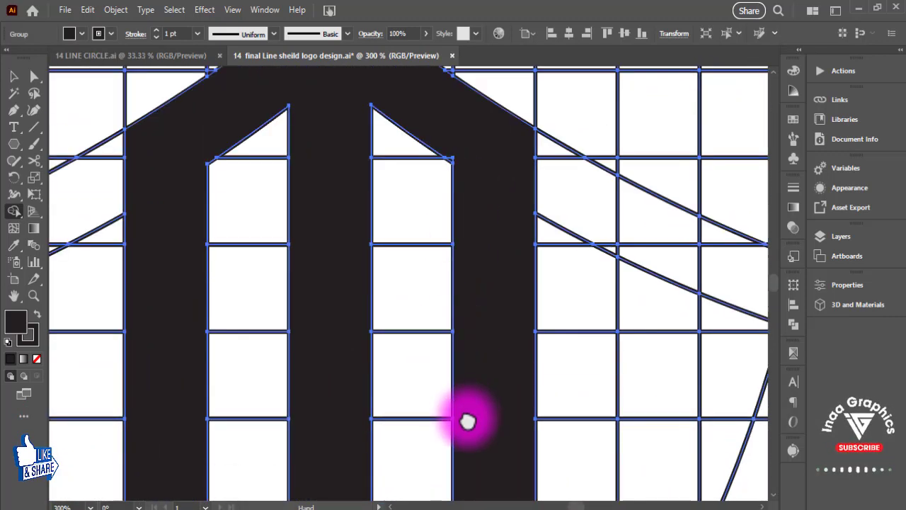
drag(462, 235, 471, 255)
key(shift+m)
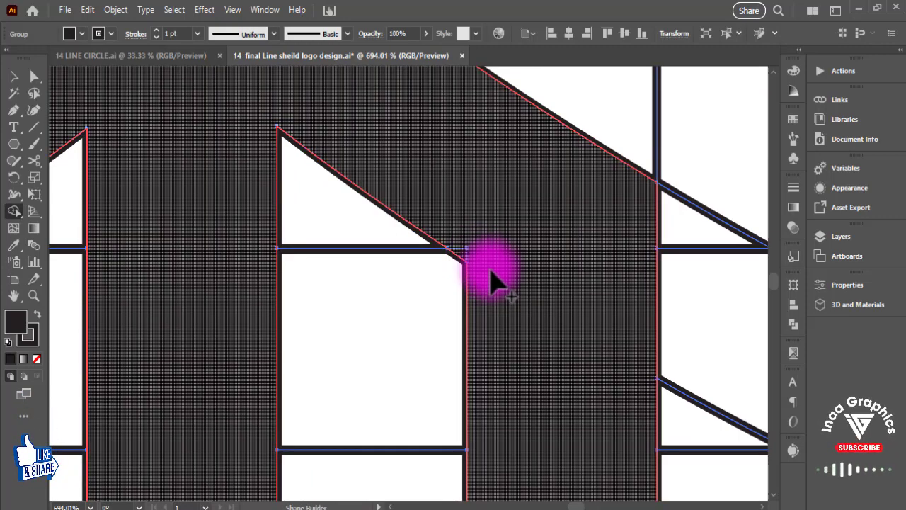
click(494, 282)
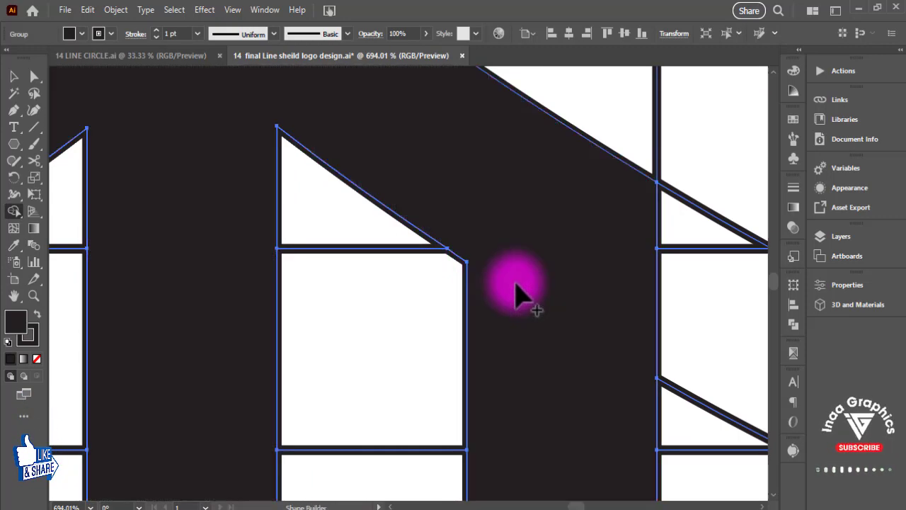
Step: Merge the shield's right cells into a vertical bar joined to a hooked band along the right edge, using Shape Builder
scroll(516, 297, down, 5)
scroll(516, 285, down, 2)
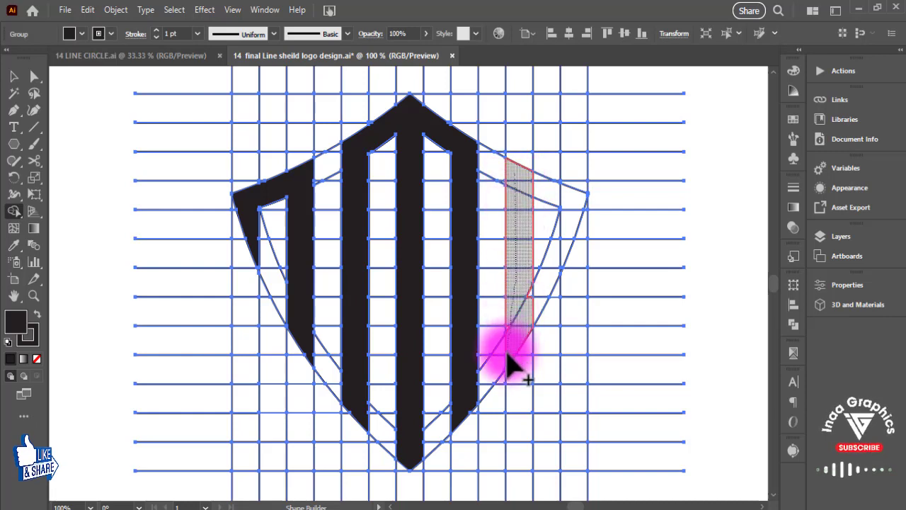
drag(511, 365, 511, 365)
mouse_move(531, 186)
mouse_down()
mouse_move(574, 207)
mouse_move(540, 305)
mouse_up()
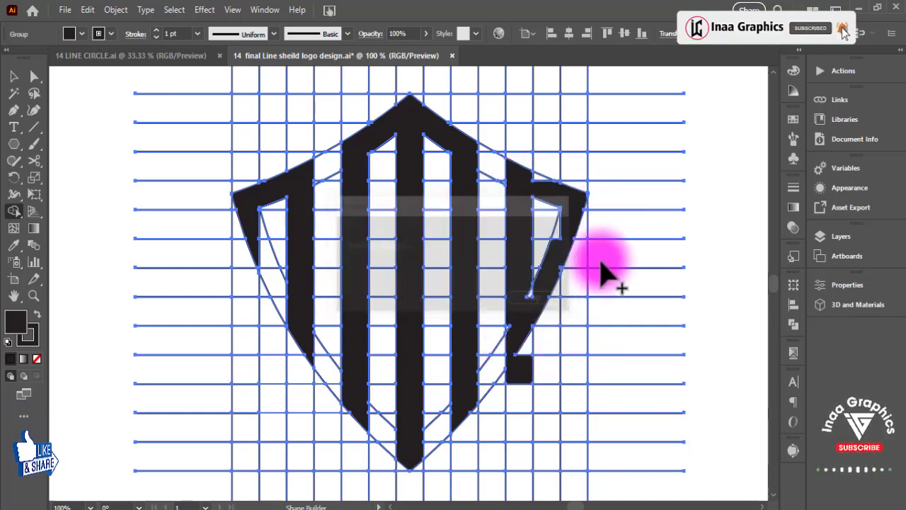
key(ctrl+z)
drag(525, 178, 576, 206)
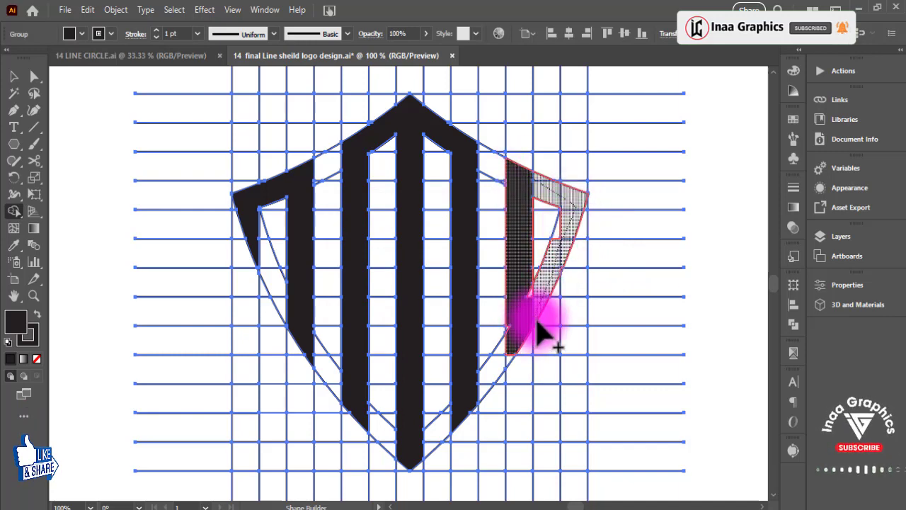
drag(537, 322, 538, 325)
Step: Merge the leftover triangular slivers along the right bar and its hooked band into one clean shape
key(ctrl+plus)
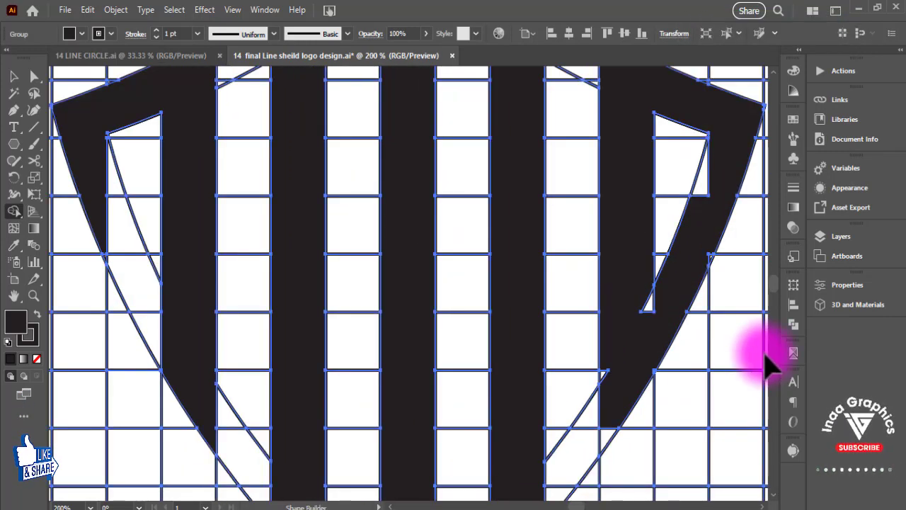
key(ctrl+plus)
drag(622, 360, 362, 201)
drag(434, 261, 441, 293)
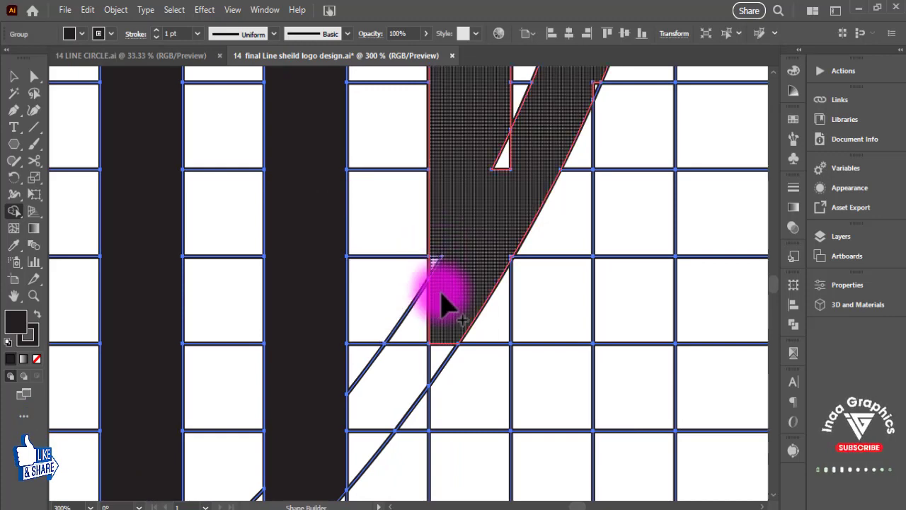
drag(480, 219, 479, 356)
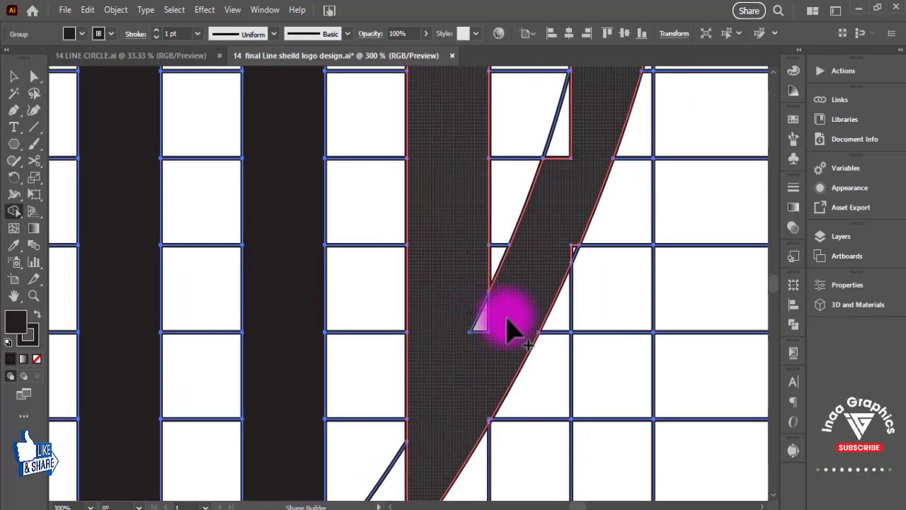
drag(506, 318, 512, 317)
mouse_move(543, 252)
mouse_down()
mouse_move(510, 313)
mouse_move(527, 256)
mouse_up()
drag(528, 241, 548, 180)
drag(533, 164, 529, 298)
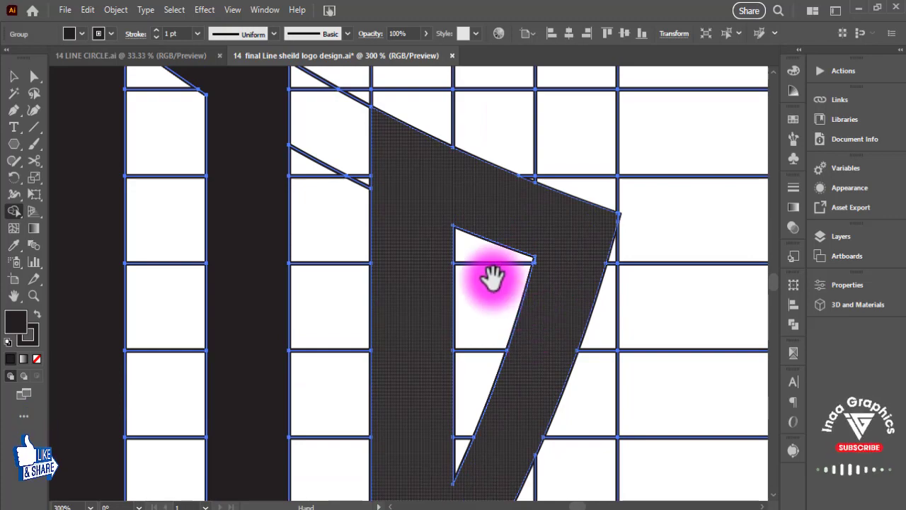
Step: Draw a vertical line through the gap between the left hook and its bar, crossing the inner and outer shield curves
drag(293, 307, 411, 120)
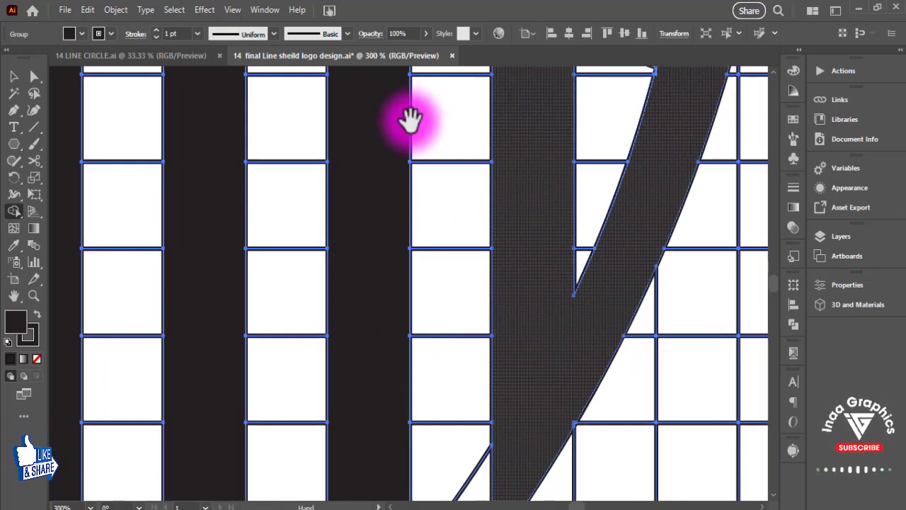
drag(277, 243, 613, 230)
drag(318, 248, 615, 345)
drag(485, 309, 399, 191)
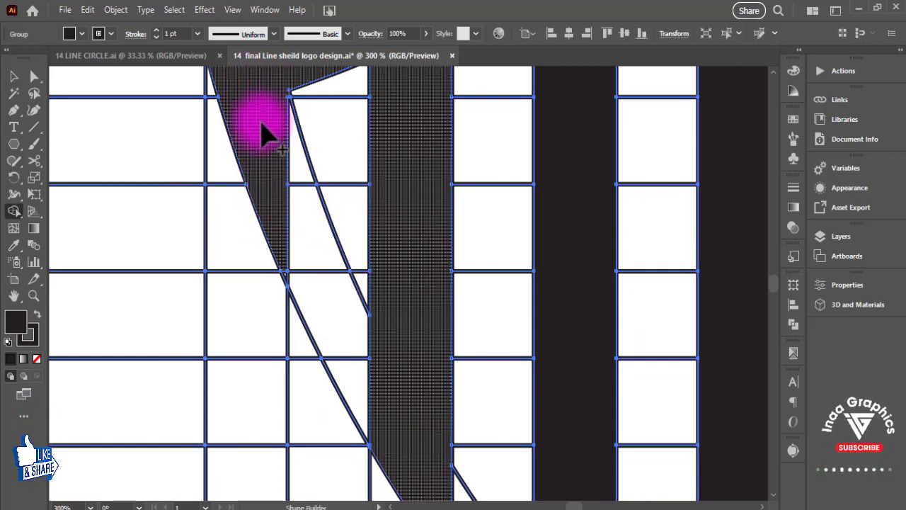
click(287, 233)
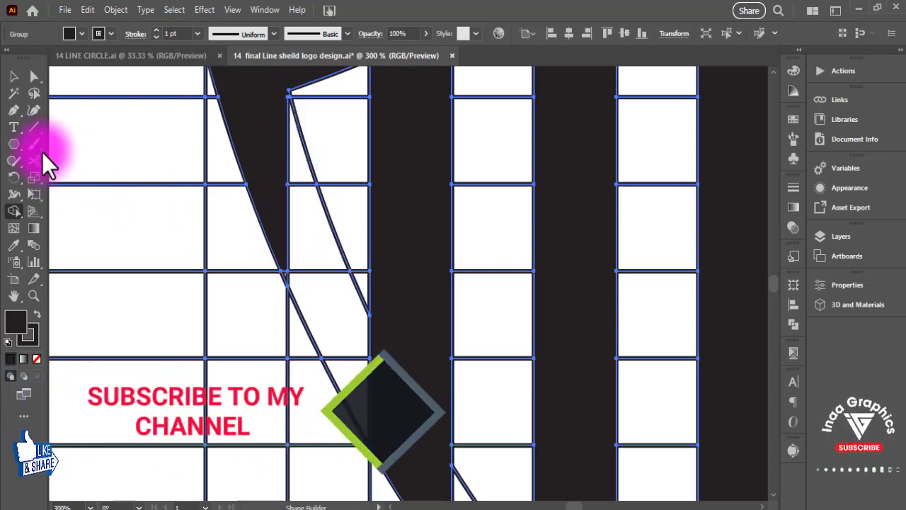
click(33, 127)
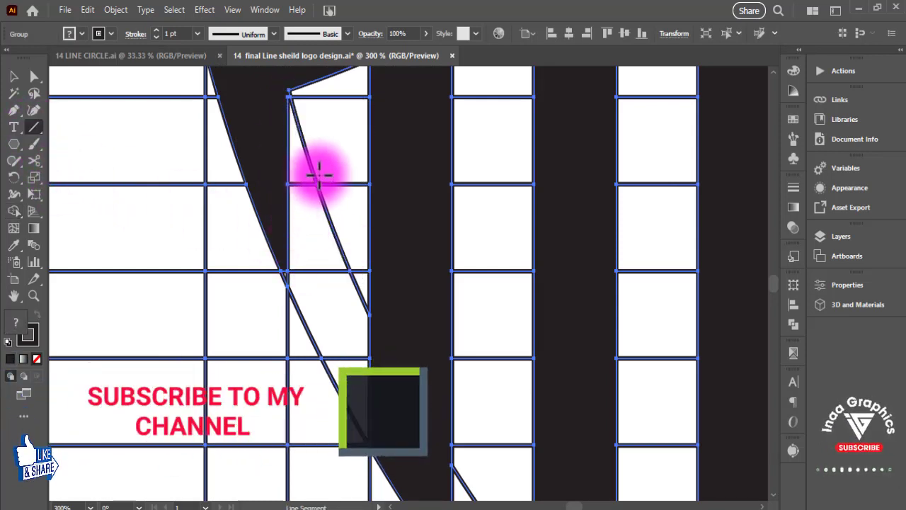
drag(316, 172, 309, 420)
click(17, 78)
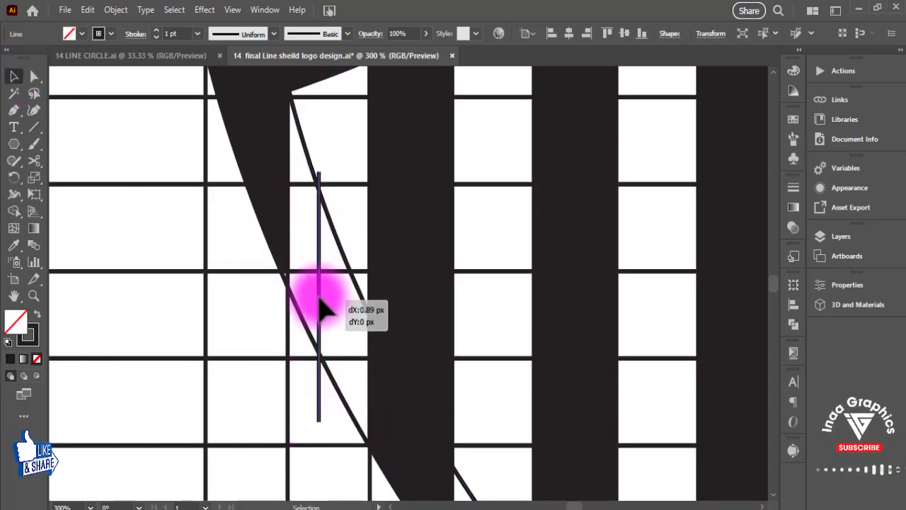
Step: Select the added line together with the shield and grid, and set a black fill for Shape Builder
key(ctrl+minus)
key(ctrl+minus)
key(ctrl+minus)
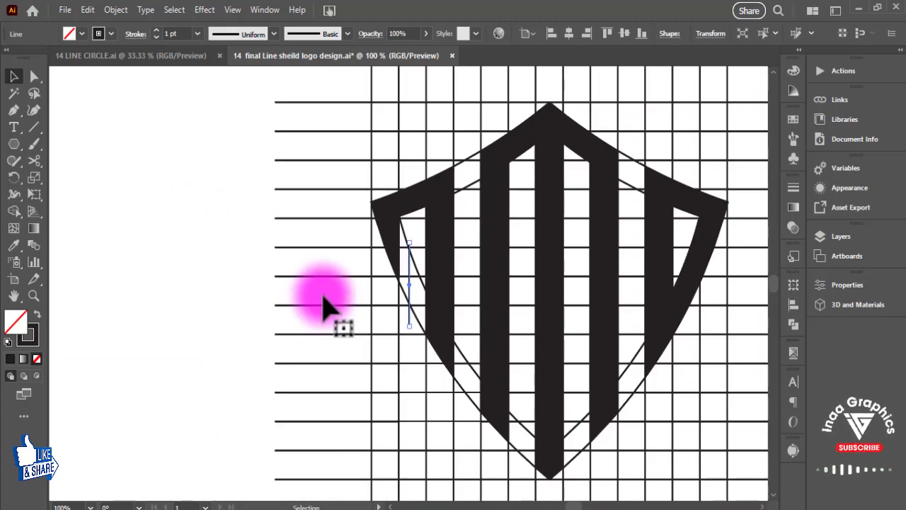
drag(379, 303, 334, 301)
drag(166, 152, 697, 397)
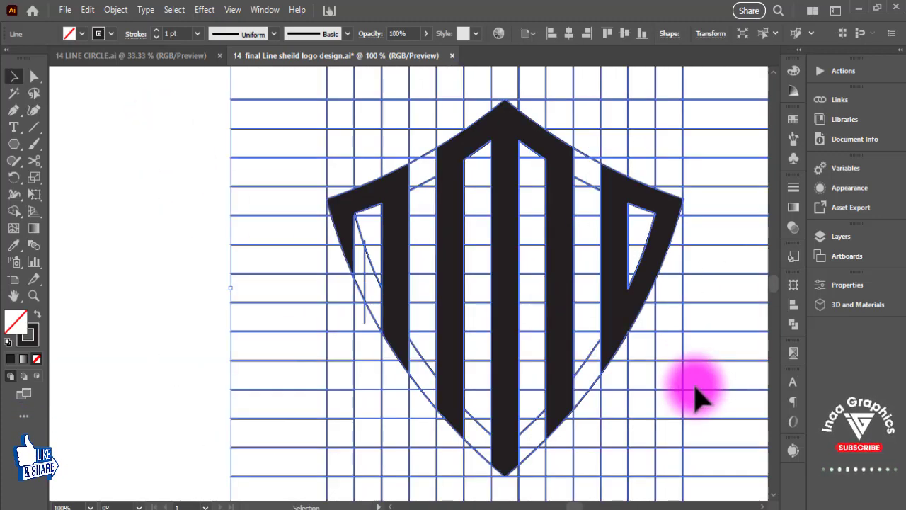
key(ctrl+plus)
key(ctrl+plus)
key(ctrl+plus)
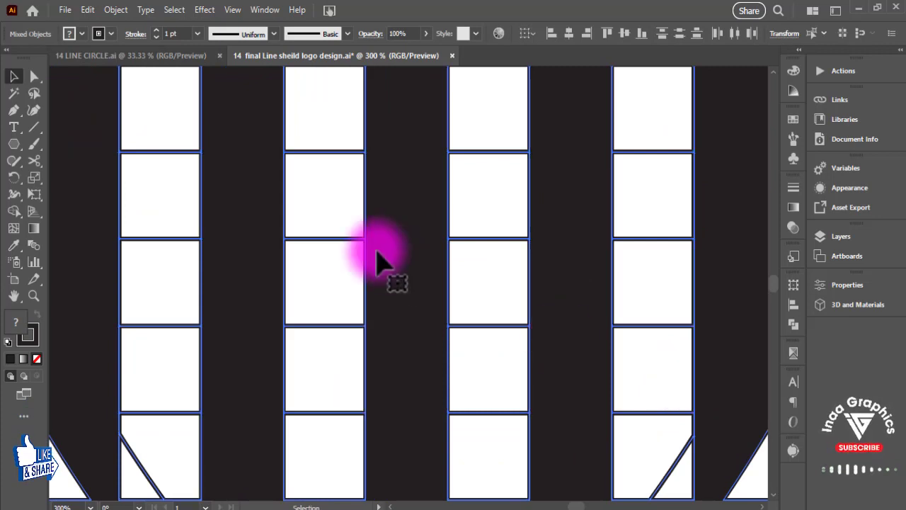
drag(384, 259, 665, 330)
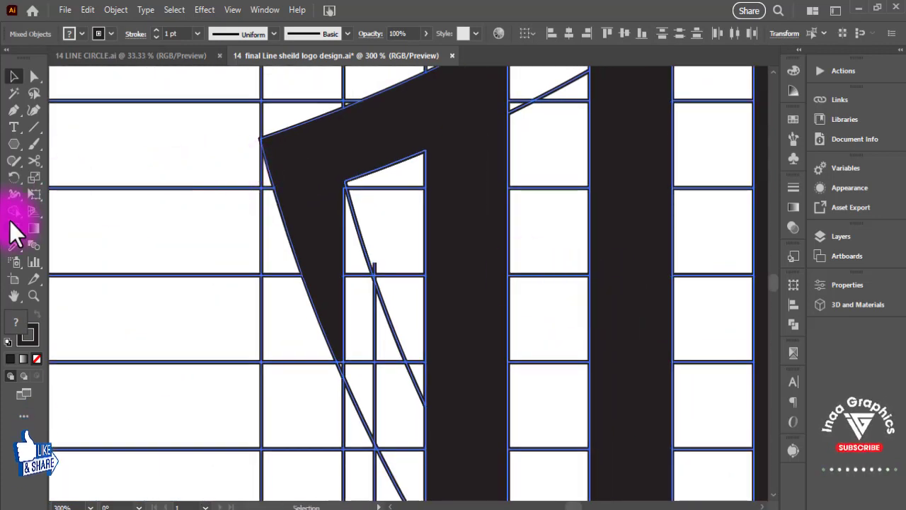
click(82, 37)
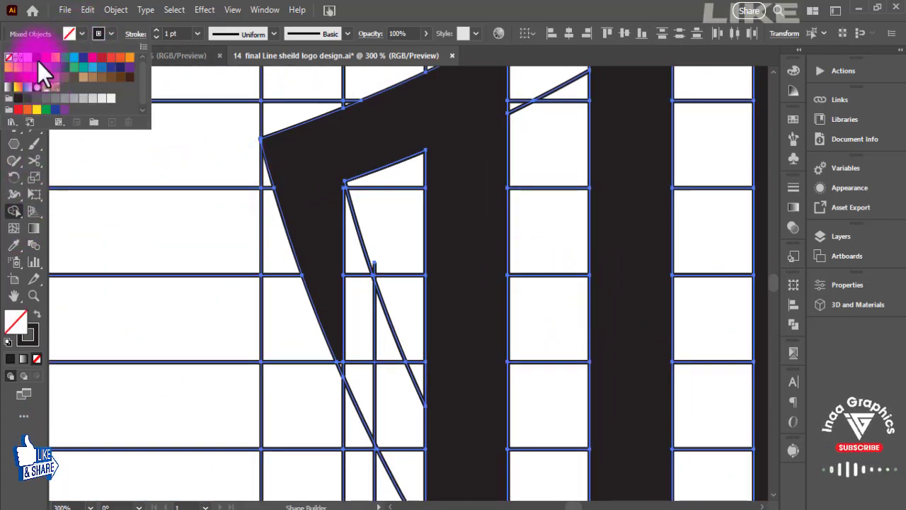
click(37, 61)
Step: Try to extend the left hook downward by merging the curved cells up to the added line with Shape Builder
mouse_move(338, 238)
mouse_down()
mouse_move(360, 284)
mouse_move(358, 368)
mouse_move(369, 374)
mouse_move(388, 364)
mouse_up()
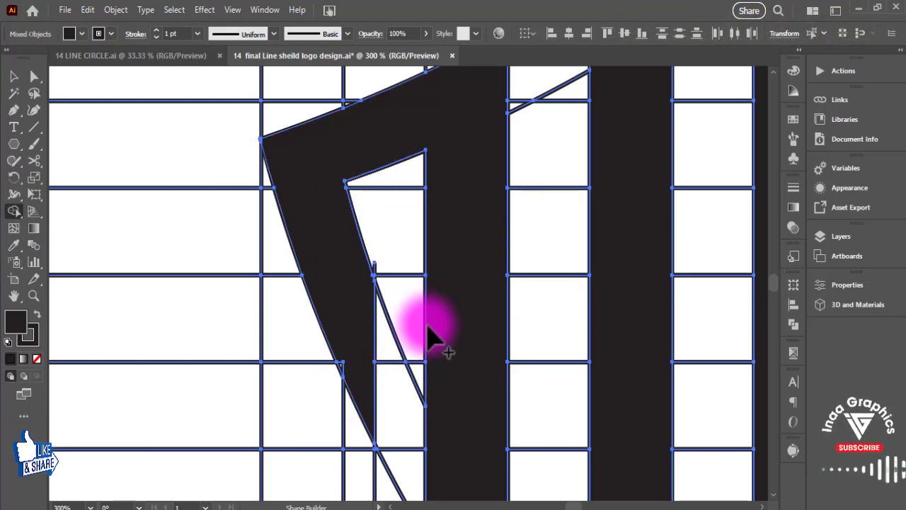
key(ctrl+z)
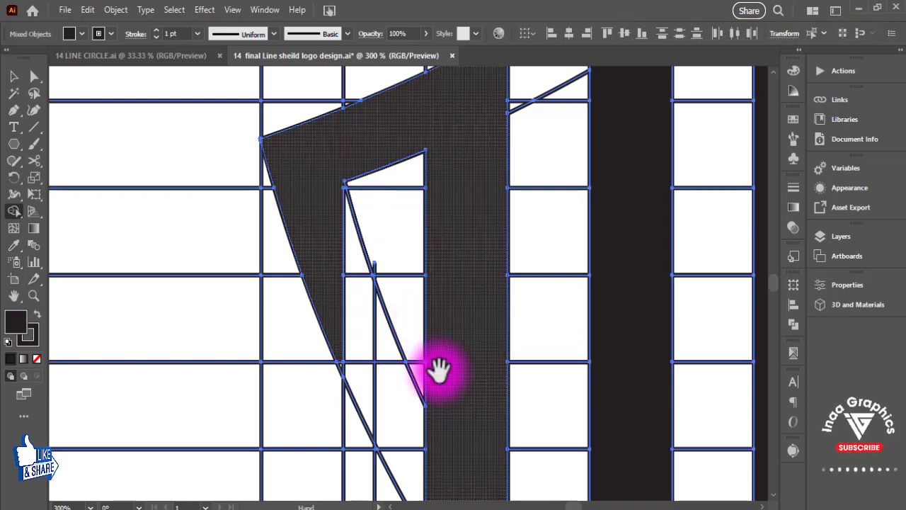
drag(435, 370, 375, 269)
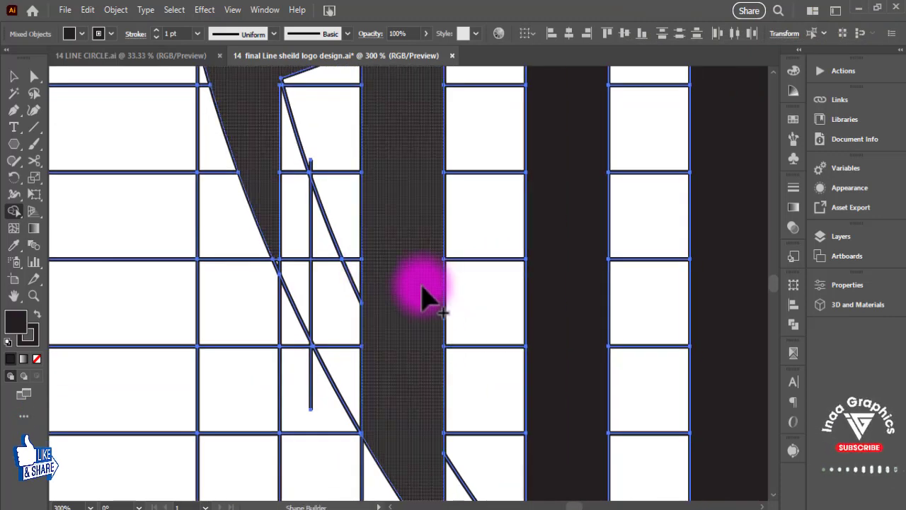
drag(289, 186, 306, 296)
drag(396, 251, 397, 314)
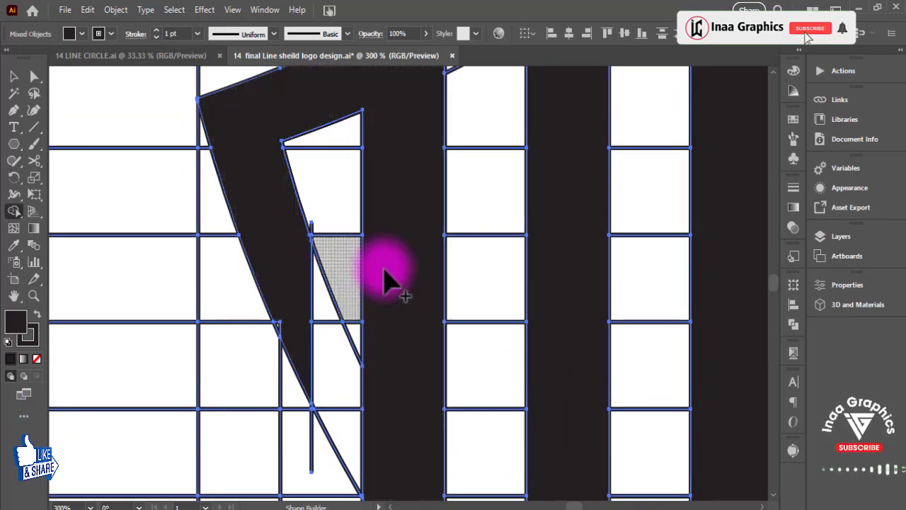
mouse_move(343, 267)
mouse_down()
mouse_move(441, 269)
mouse_move(409, 142)
mouse_move(404, 240)
mouse_up()
Step: Discard the added line and its merges, reselect the shield and grid, and merge one cell row between the left hook and bar
key(v)
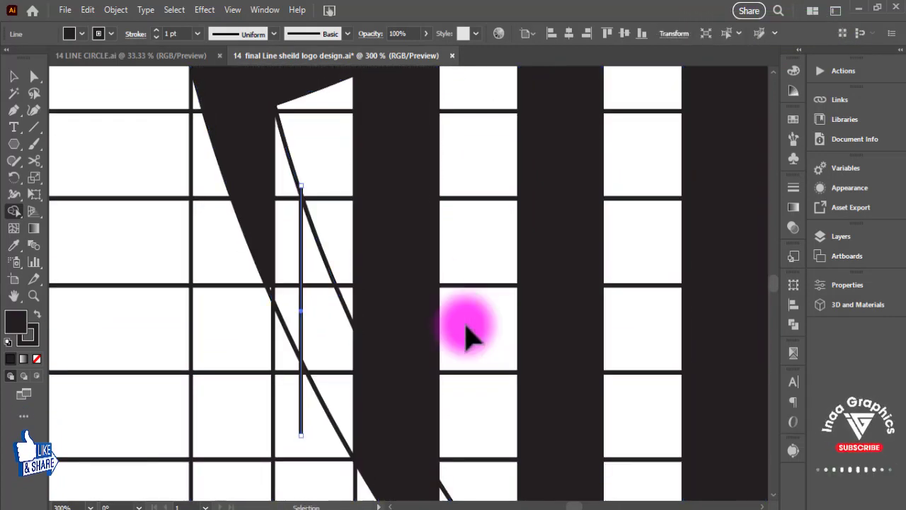
key(ctrl+a)
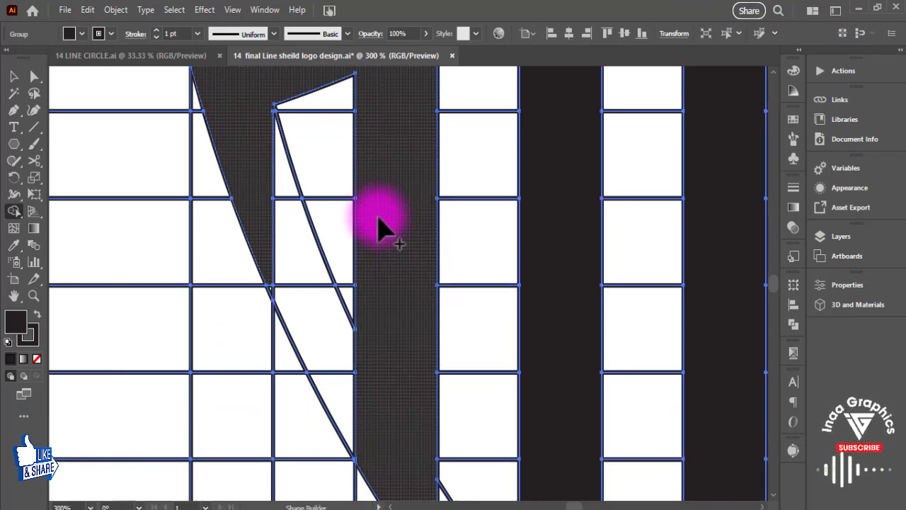
mouse_move(243, 177)
mouse_down()
mouse_move(399, 186)
mouse_move(429, 255)
mouse_move(425, 383)
mouse_move(408, 250)
mouse_up()
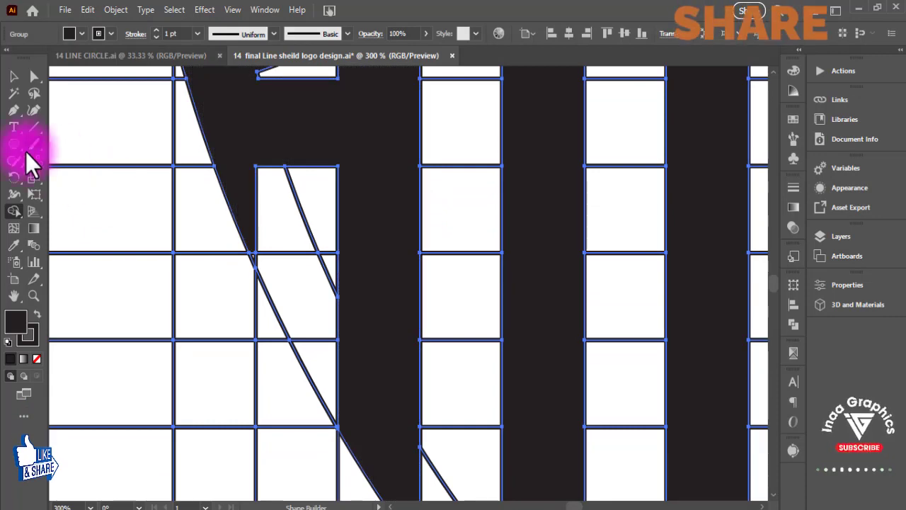
Step: Draw a vertical line down from the inner curve's upper end in the left gap and select it with the shield and grid
click(33, 127)
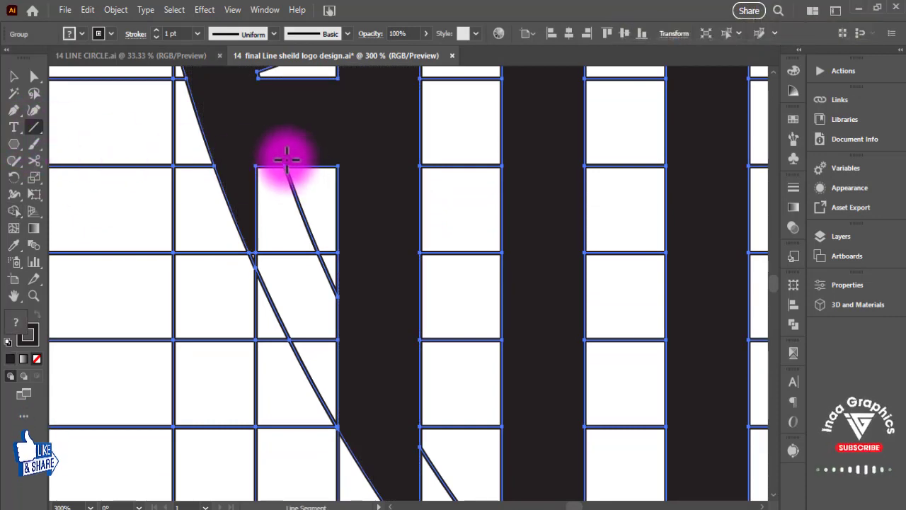
drag(286, 159, 286, 234)
mouse_move(281, 327)
mouse_down()
mouse_move(273, 424)
mouse_move(283, 430)
mouse_up()
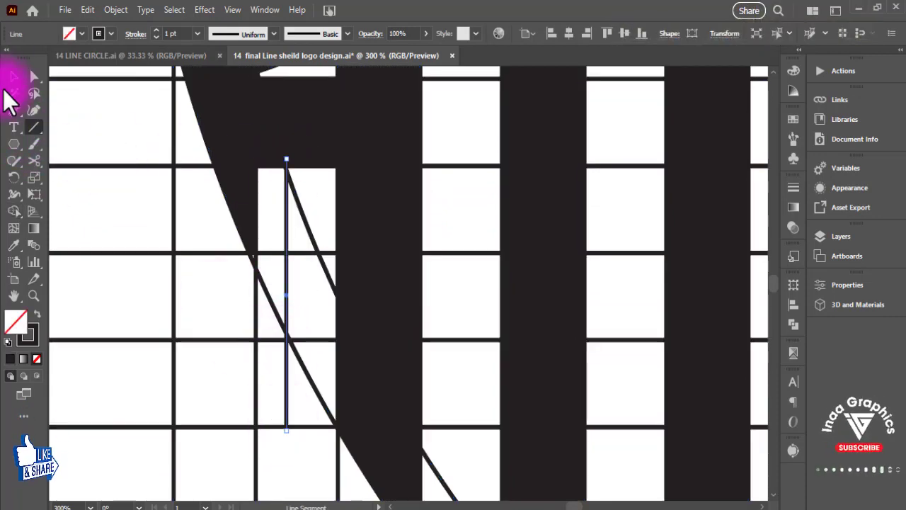
click(13, 76)
key(ctrl+a)
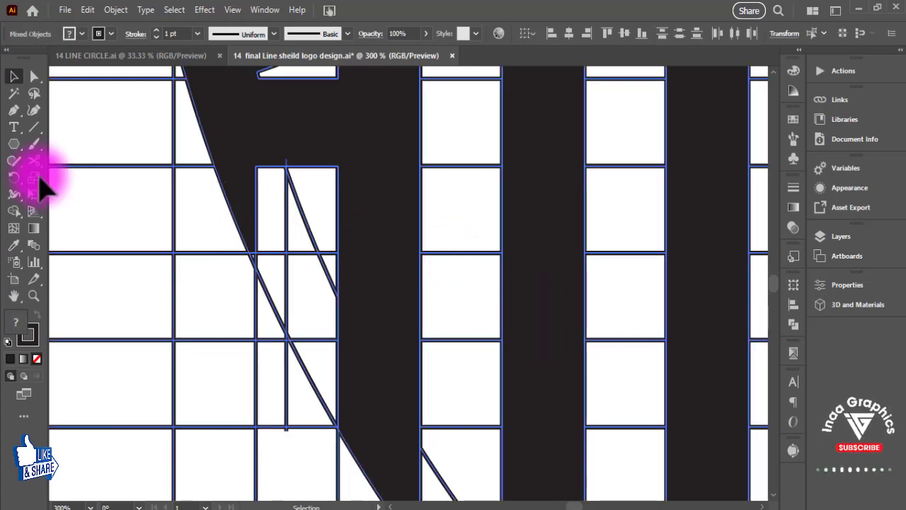
Step: Set a black fill and merge the cells between the left hook and the added line down to the outer curve with Shape Builder
click(82, 34)
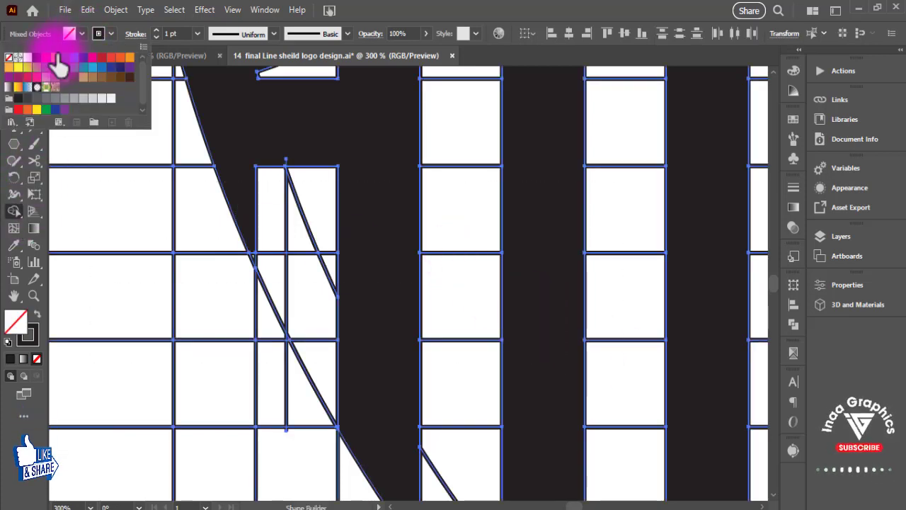
click(259, 204)
mouse_move(240, 194)
mouse_down()
mouse_move(263, 208)
mouse_move(279, 286)
mouse_move(247, 158)
mouse_move(264, 272)
mouse_move(257, 256)
mouse_move(264, 261)
mouse_up()
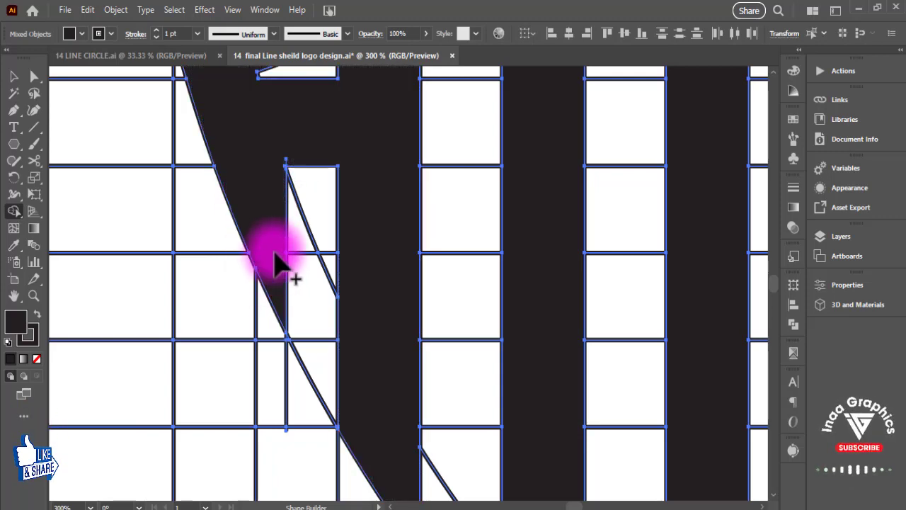
key(space)
drag(275, 229, 281, 298)
alt+click(305, 227)
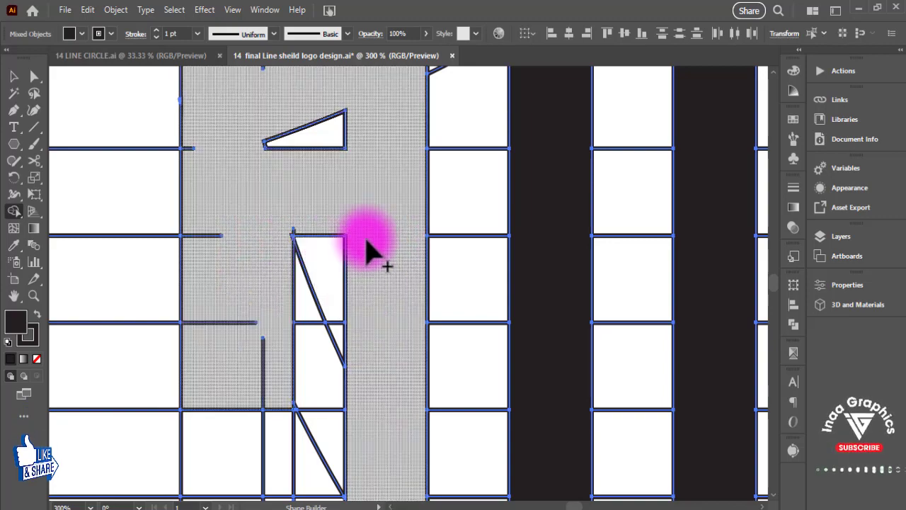
key(ctrl+z)
Step: Examine the bars and the extended left hook up close, and check the whole shield on the artboard
key(ctrl+plus)
key(ctrl+plus)
key(ctrl+plus)
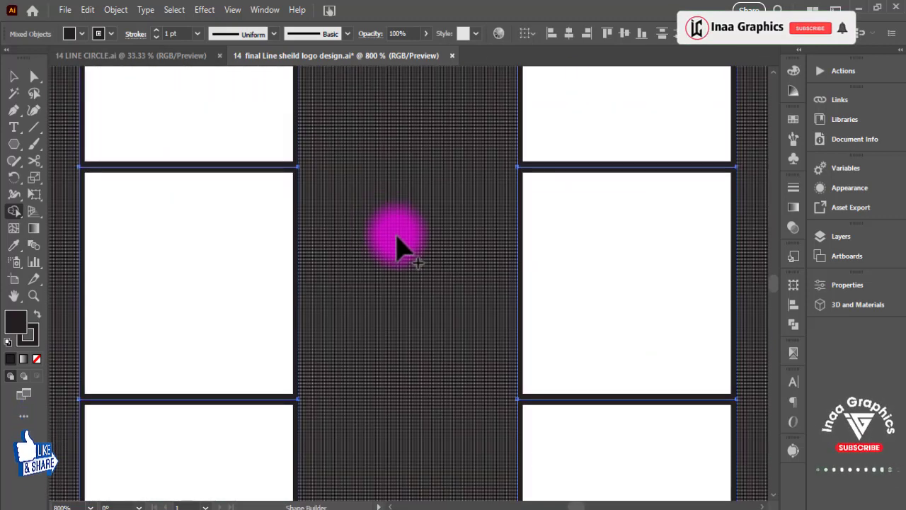
key(space)
drag(126, 162, 488, 450)
drag(308, 152, 614, 504)
drag(364, 233, 643, 458)
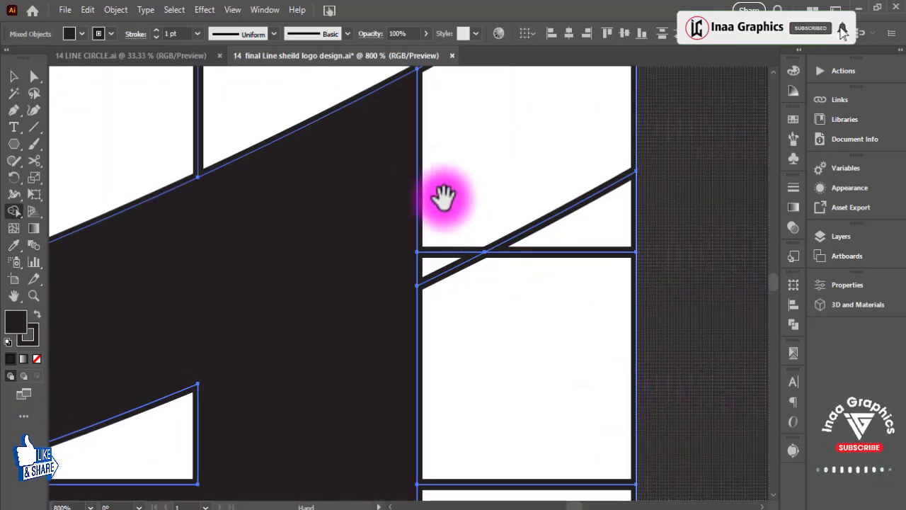
drag(443, 196, 639, 80)
drag(341, 276, 401, 231)
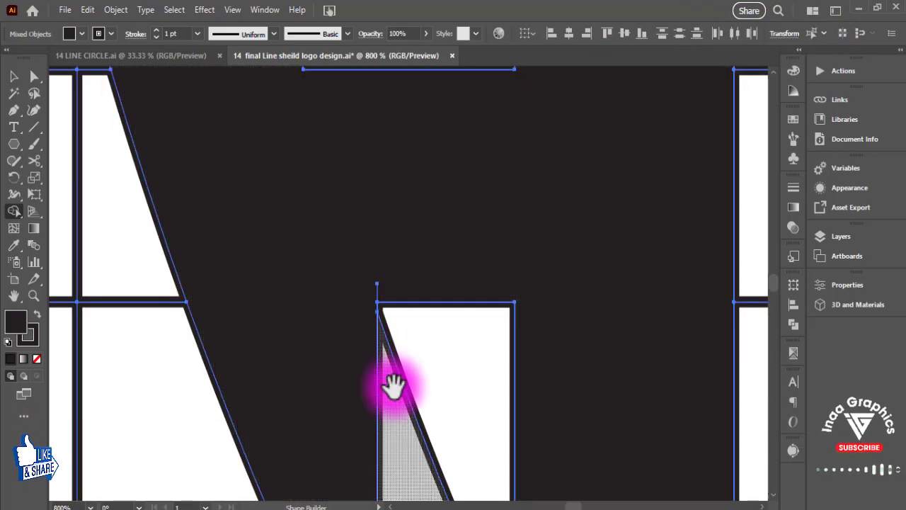
mouse_move(390, 380)
mouse_down()
mouse_move(390, 287)
mouse_move(330, 233)
mouse_up()
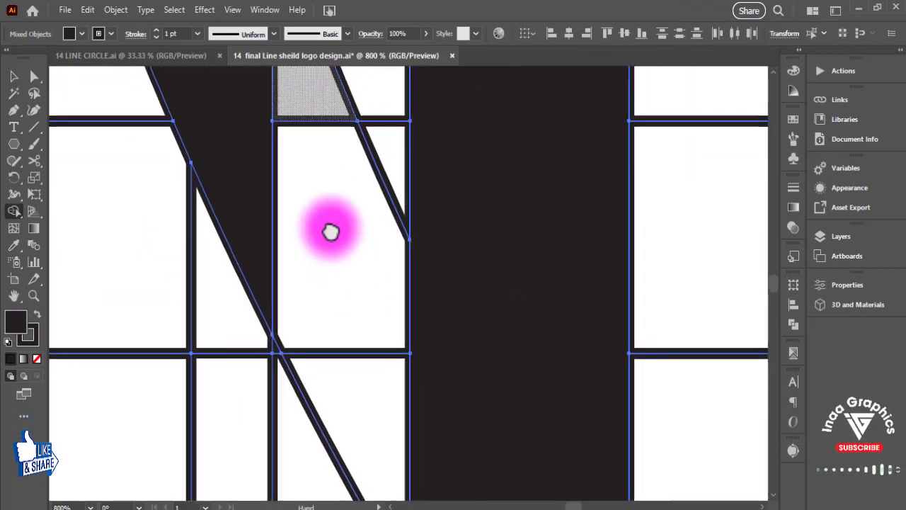
key(ctrl+minus)
key(ctrl+minus)
key(ctrl+minus)
key(ctrl+minus)
key(ctrl+minus)
key(ctrl+minus)
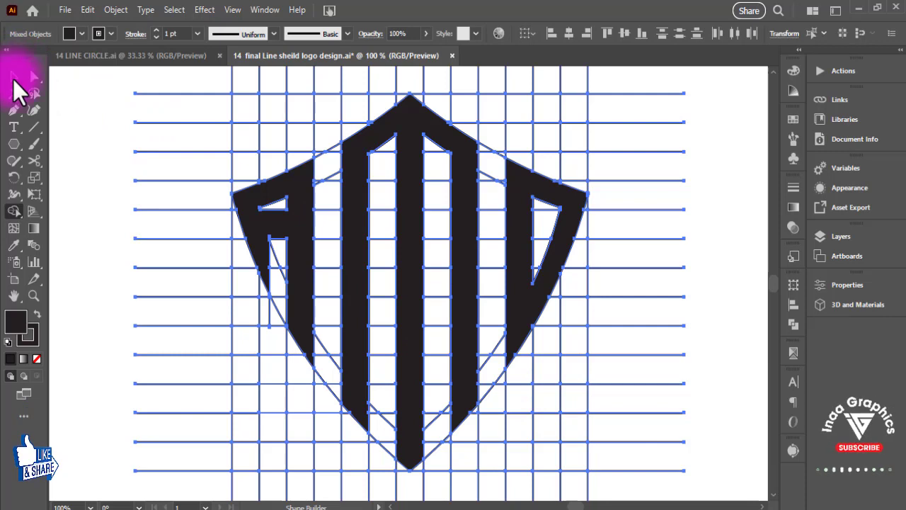
key(ctrl+minus)
key(ctrl+minus)
key(ctrl+minus)
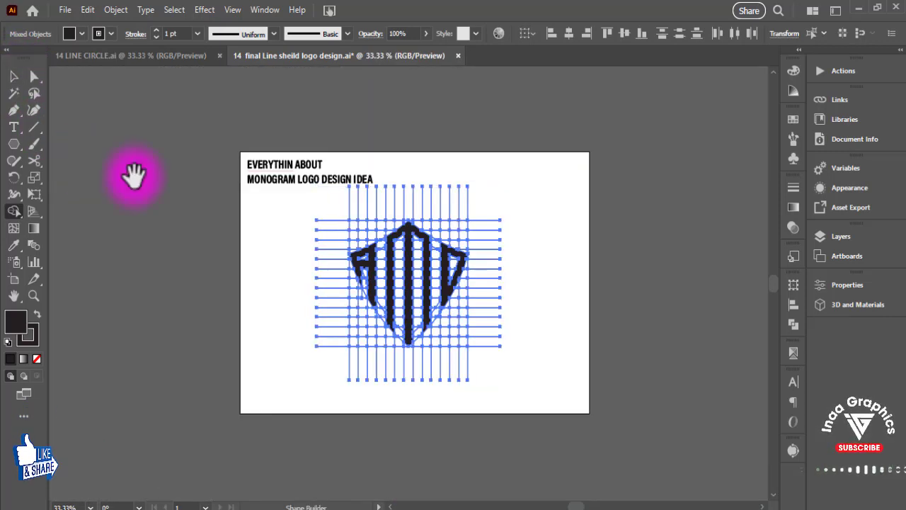
drag(158, 194, 187, 168)
mouse_move(289, 201)
mouse_down()
mouse_move(572, 286)
mouse_move(589, 305)
mouse_up()
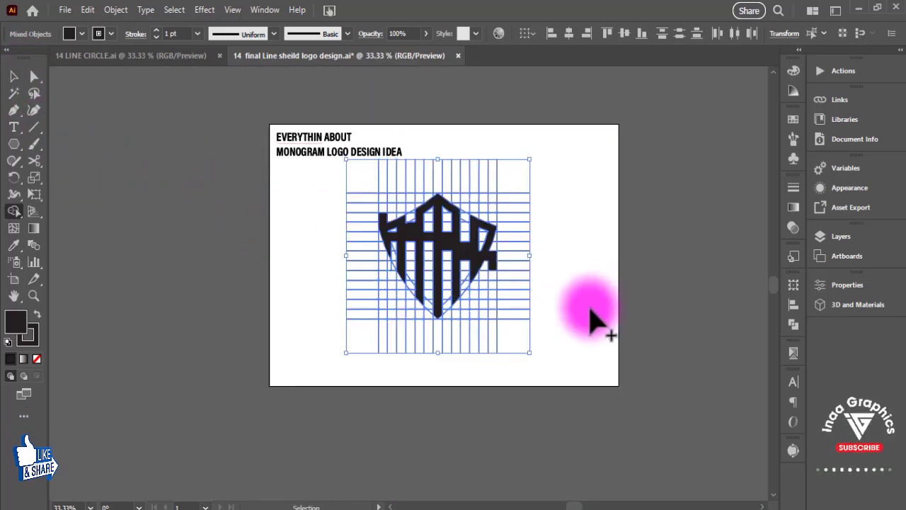
key(ctrl+z)
key(shift+m)
Step: Group the shield with its grid, move the group off the artboard beside its left edge, and deselect it
click(14, 76)
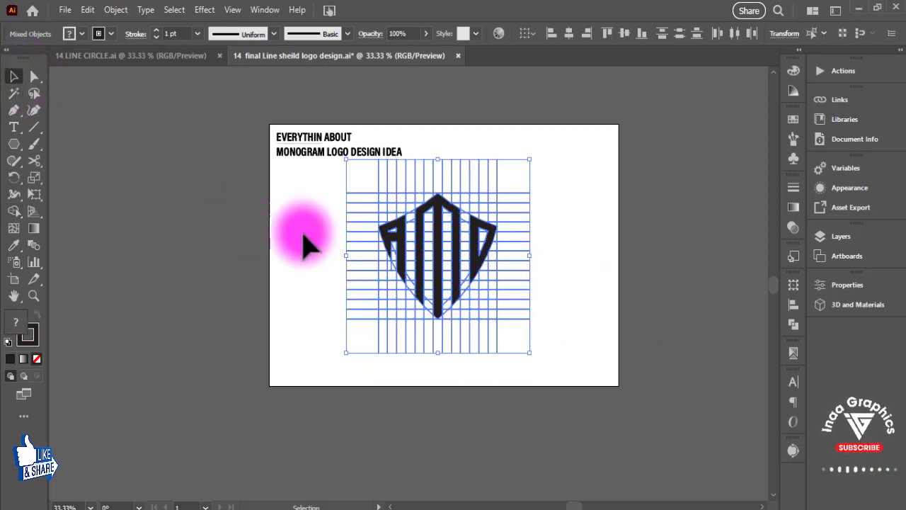
drag(320, 194, 586, 304)
key(ctrl+g)
drag(476, 267, 142, 283)
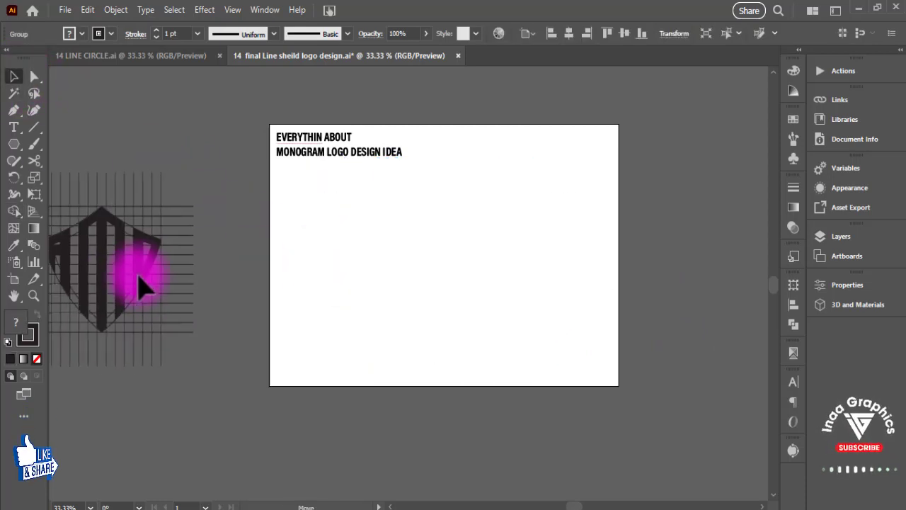
click(391, 307)
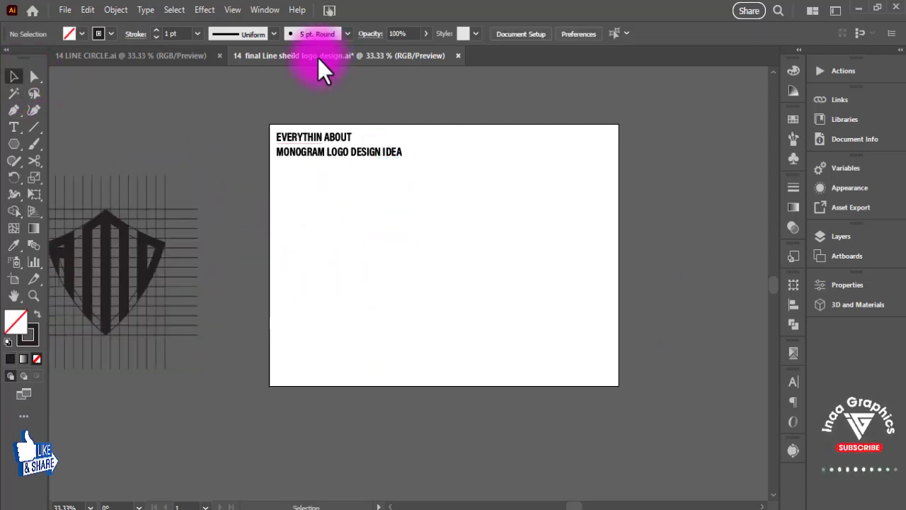
Step: Copy the concentric circle grid from the 14 LINE CIRCLE document and paste it into the final Line sheild logo design document
click(176, 58)
drag(361, 177, 687, 404)
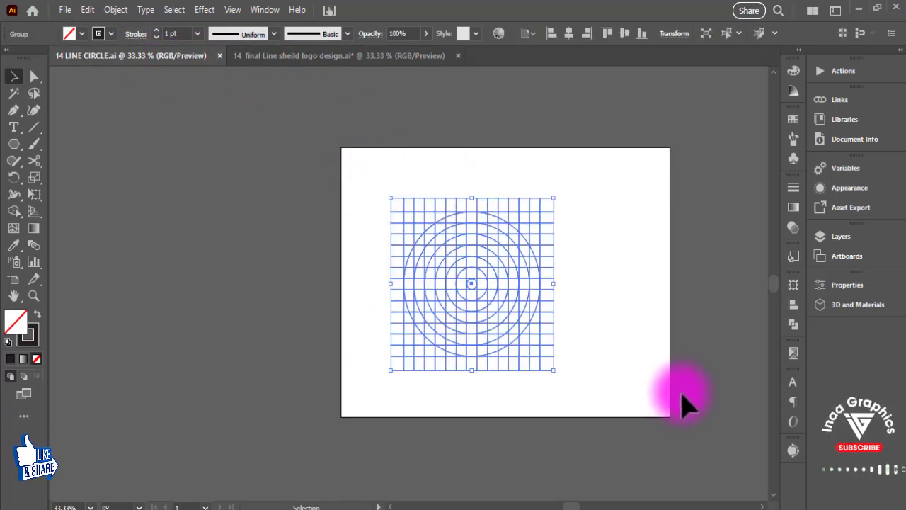
key(v)
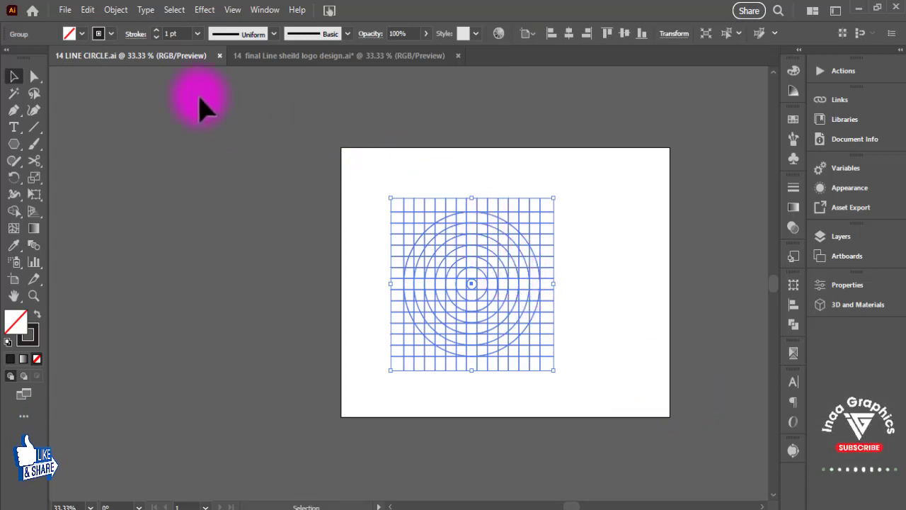
click(260, 58)
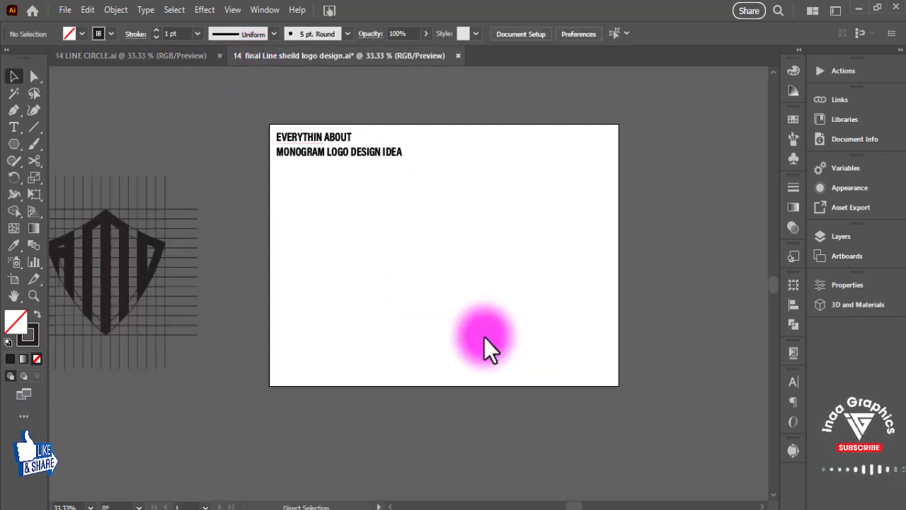
key(ctrl+v)
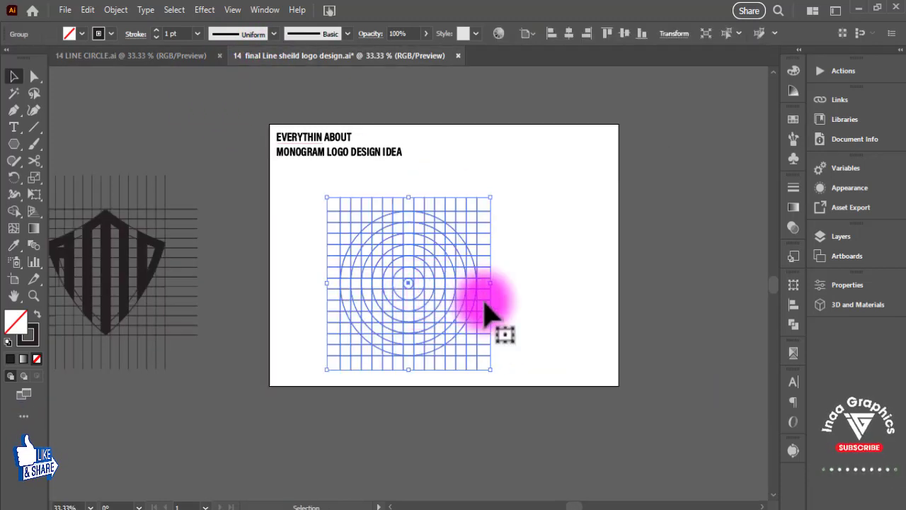
Step: Set a red fill and merge the circle's left outer arc with a full-height vertical bar beside it using Shape Builder
key(ctrl+=)
key(ctrl+=)
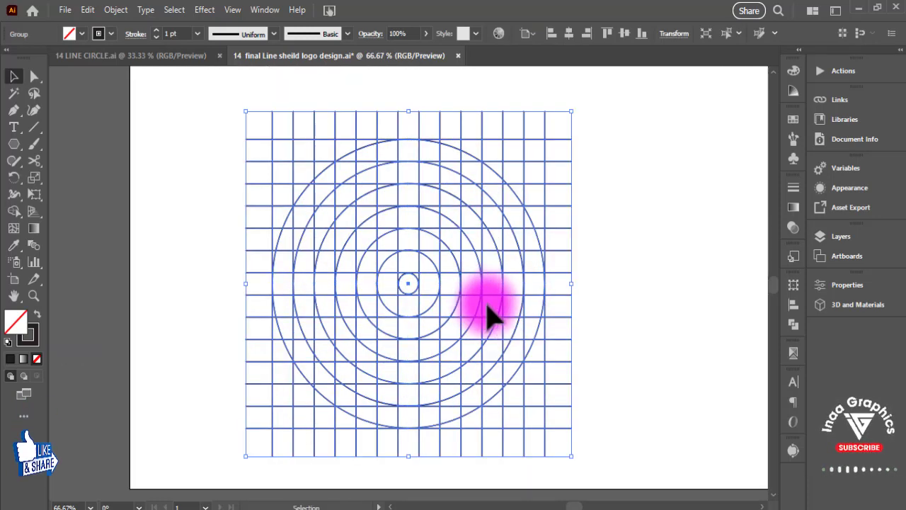
key(ctrl+minus)
drag(650, 257, 653, 283)
drag(551, 170, 566, 155)
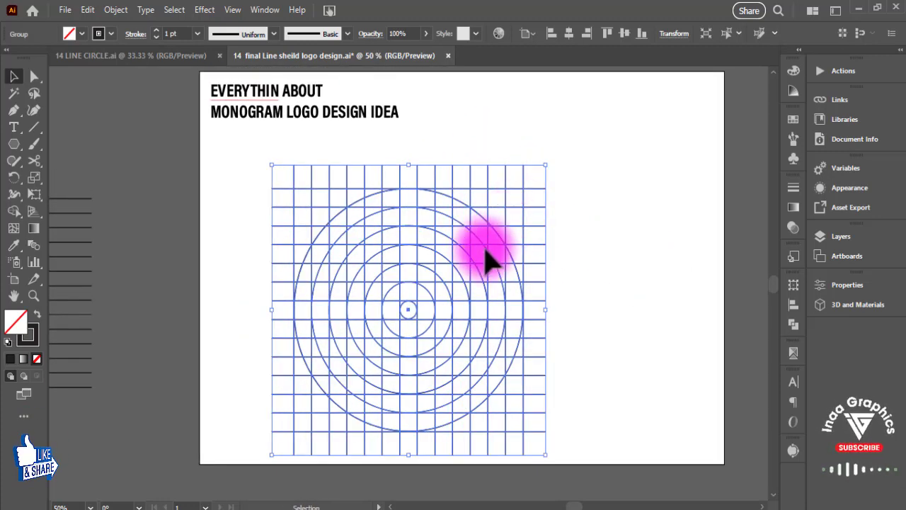
drag(488, 245, 512, 221)
key(ctrl+plus)
key(ctrl+plus)
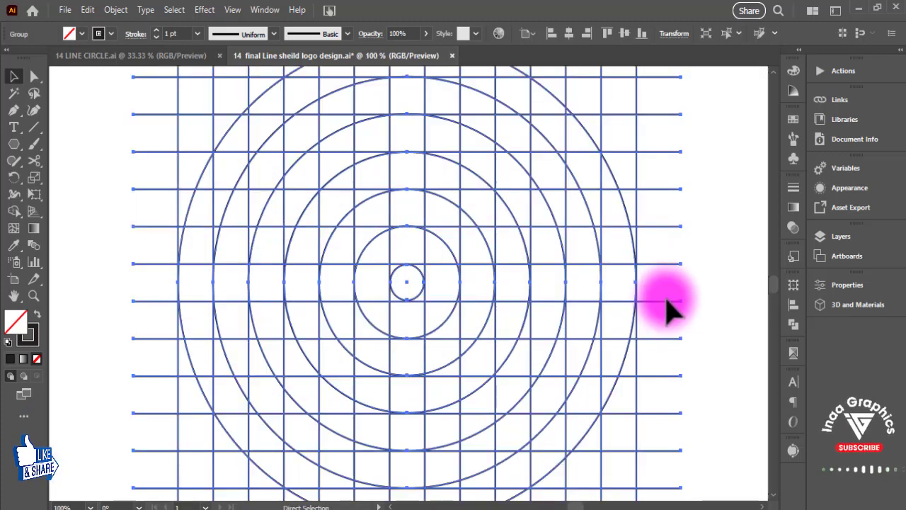
drag(552, 265, 539, 274)
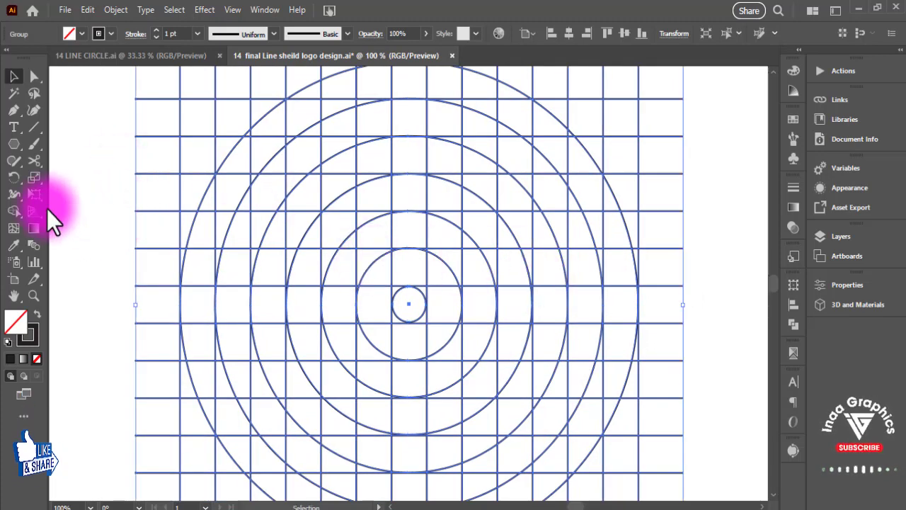
click(69, 34)
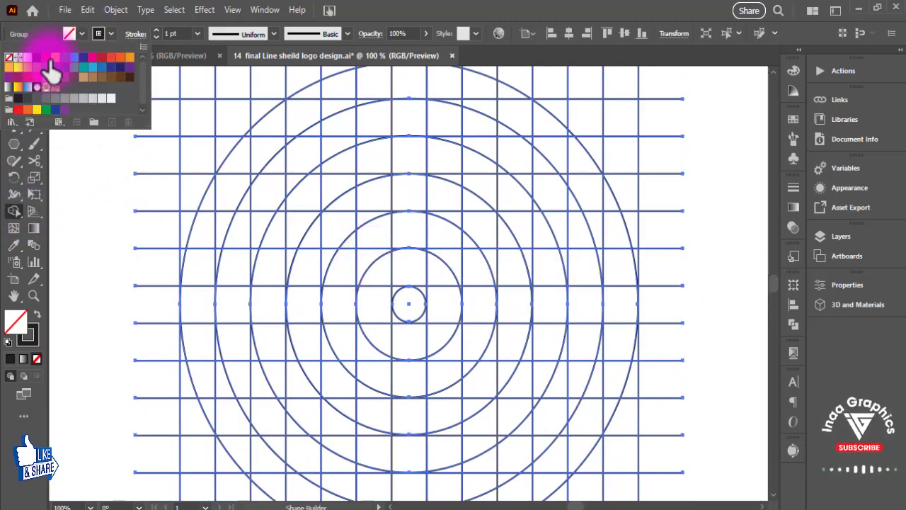
click(46, 58)
mouse_move(206, 390)
mouse_down()
mouse_move(208, 401)
mouse_move(211, 242)
mouse_move(248, 145)
mouse_move(302, 115)
mouse_move(298, 300)
mouse_move(338, 352)
mouse_move(323, 334)
mouse_up()
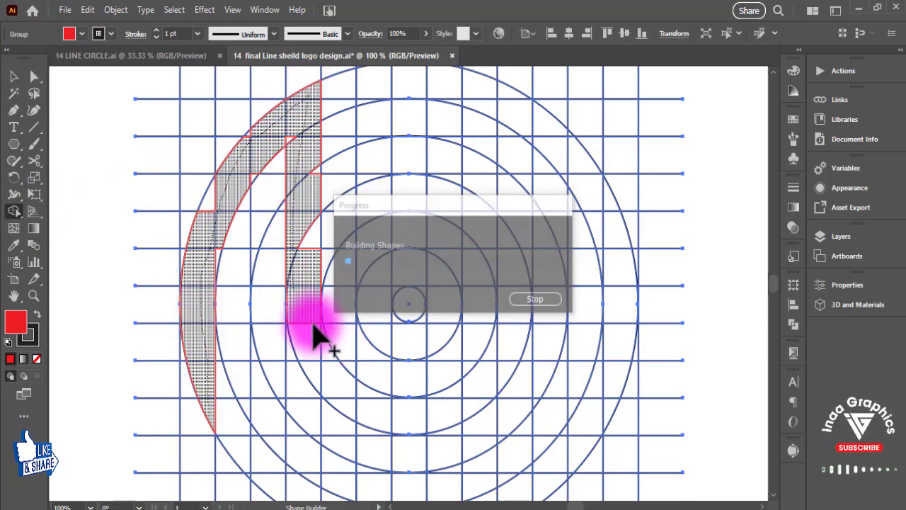
key(Return)
mouse_move(209, 414)
mouse_down()
mouse_move(205, 245)
mouse_move(272, 121)
mouse_move(270, 492)
mouse_up()
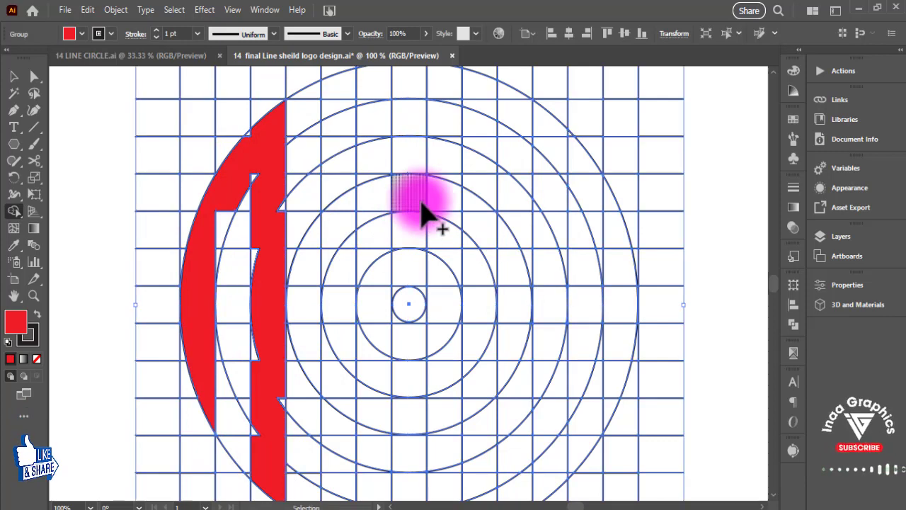
Step: Merge three middle vertical bars joined by the circle's top arc, and merge the right bar with the outer right arc
key(ctrl+minus)
drag(359, 137, 362, 434)
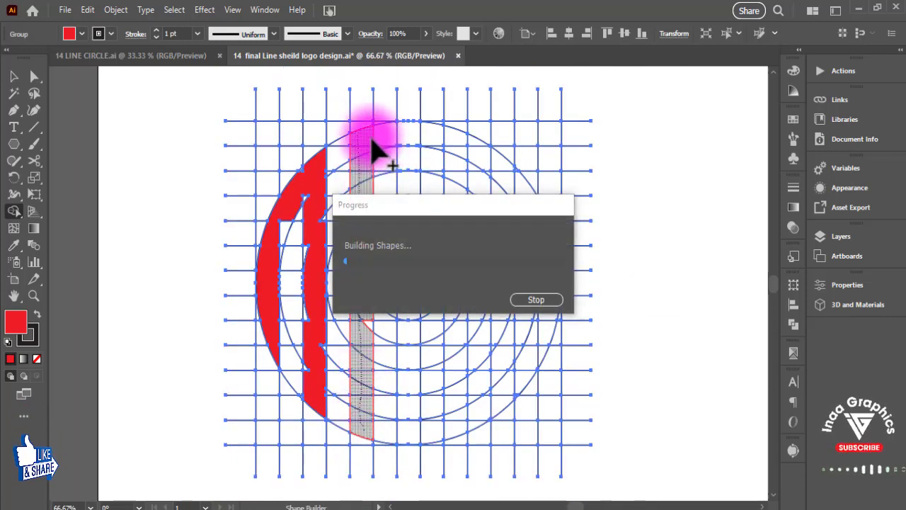
mouse_move(367, 137)
mouse_down()
mouse_move(404, 179)
mouse_move(400, 375)
mouse_move(411, 370)
mouse_up()
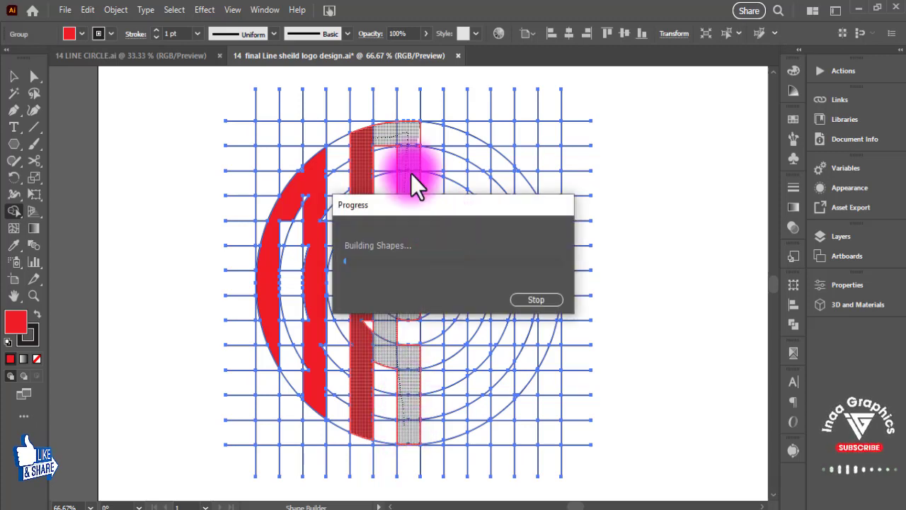
drag(414, 152, 413, 430)
mouse_move(424, 142)
mouse_down()
mouse_move(457, 147)
mouse_move(455, 379)
mouse_up()
drag(456, 425, 457, 431)
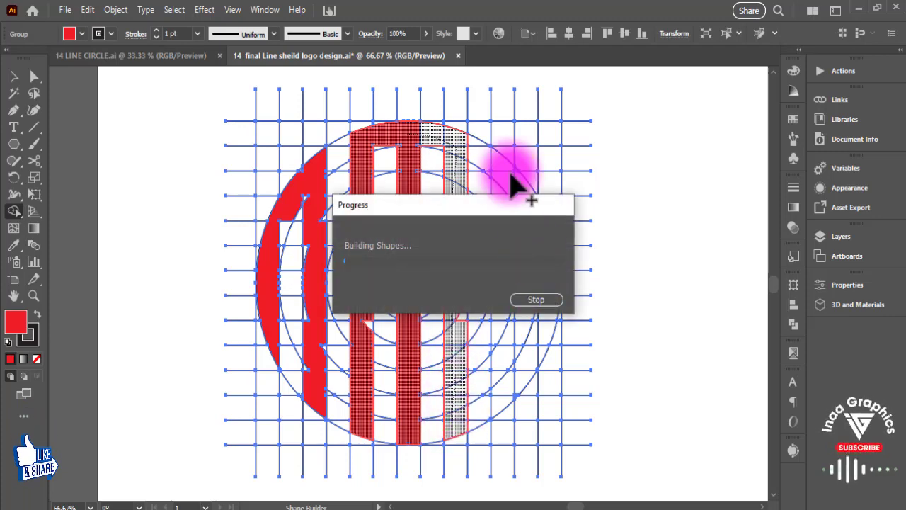
mouse_move(504, 178)
mouse_down()
mouse_move(504, 400)
mouse_move(536, 222)
mouse_move(525, 227)
mouse_move(536, 362)
mouse_up()
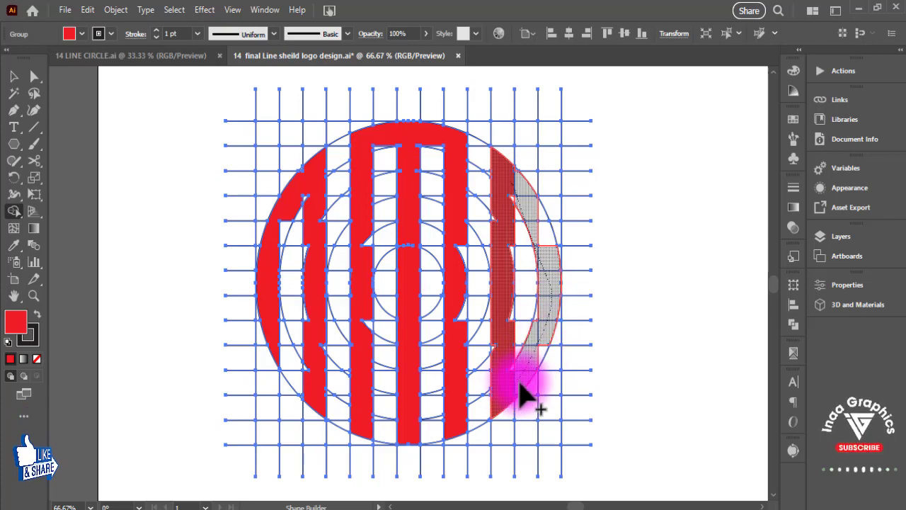
drag(522, 397, 524, 398)
Step: Fill the curved notches along the second bar from the left with Shape Builder
key(ctrl+plus)
key(ctrl+plus)
key(ctrl+plus)
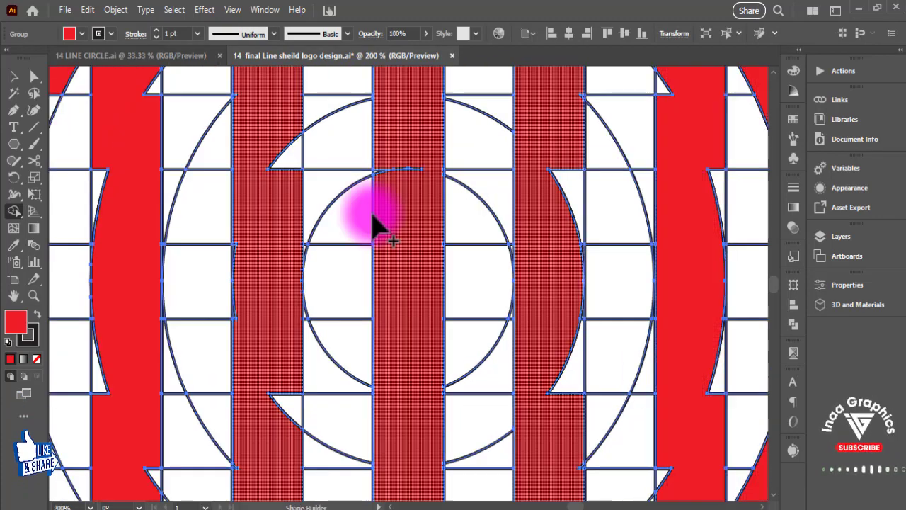
drag(374, 225, 590, 183)
drag(427, 373, 384, 182)
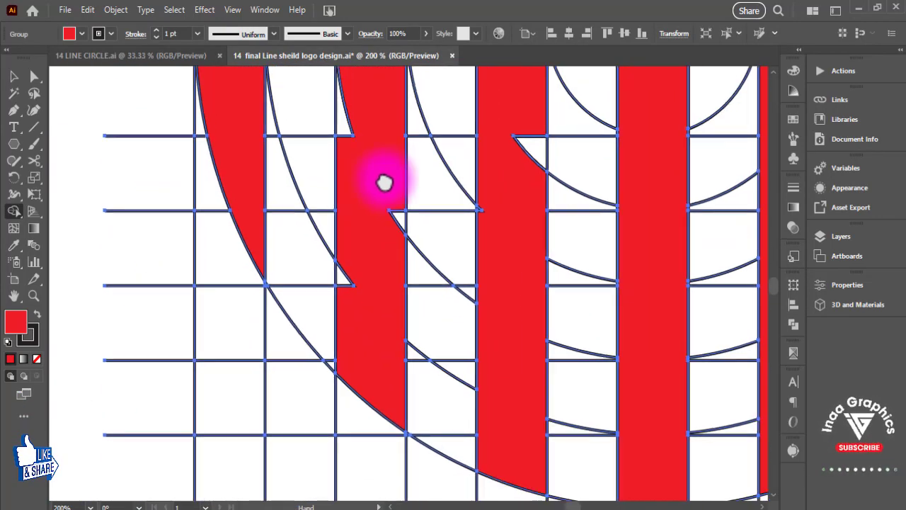
mouse_move(339, 287)
mouse_down()
mouse_move(398, 209)
mouse_move(394, 241)
mouse_up()
drag(347, 191, 364, 305)
drag(382, 180, 385, 402)
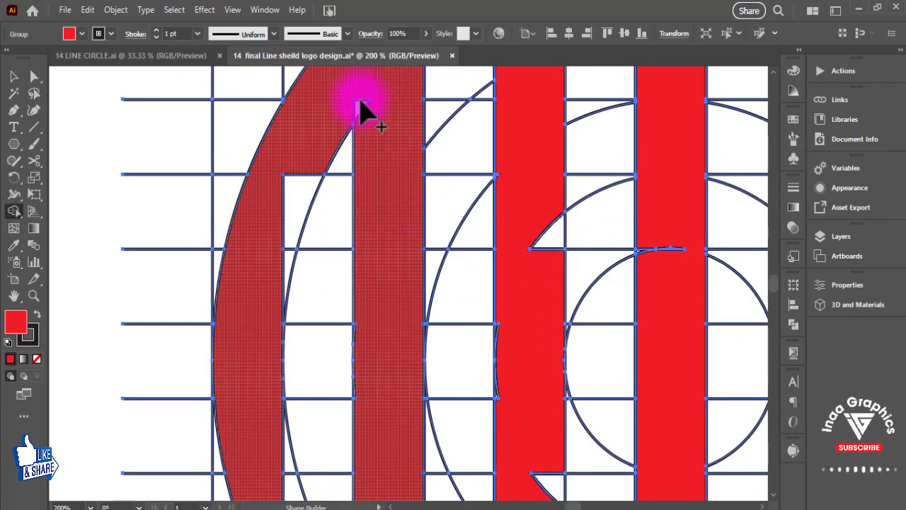
Step: Fill the notches between the left arc and its neighbouring bar, and along the third bar, with Shape Builder
drag(360, 103, 273, 338)
drag(266, 355, 240, 152)
drag(498, 277, 500, 400)
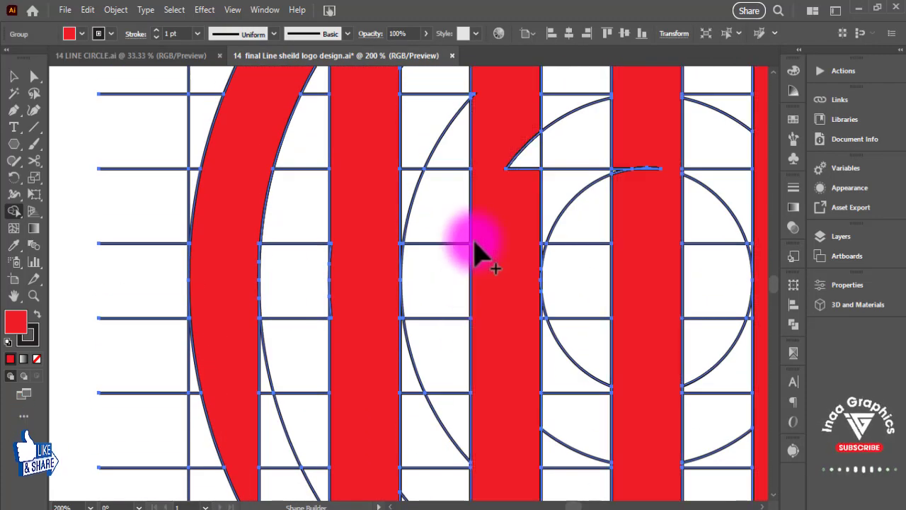
drag(533, 157, 525, 188)
drag(588, 117, 467, 286)
drag(500, 373, 524, 226)
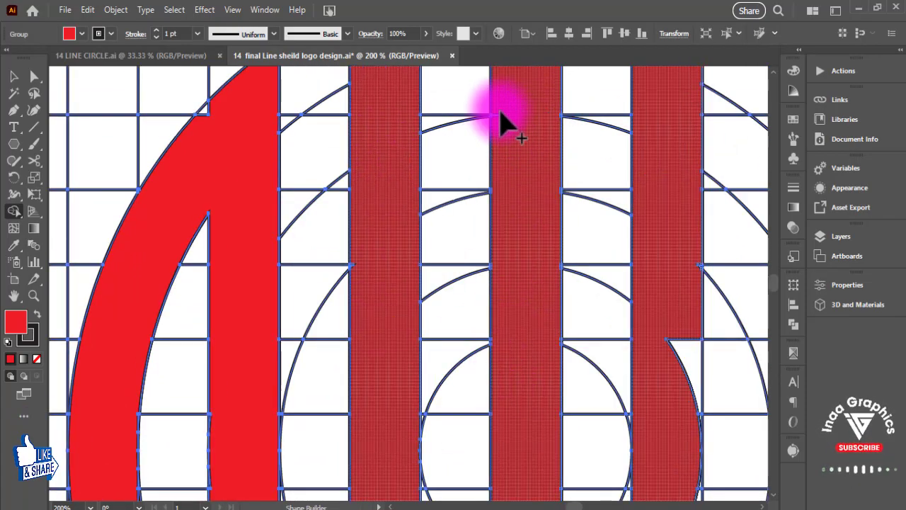
Step: Fill the gaps along the three middle bars and beneath the arch that joins them at the top
drag(678, 315, 691, 416)
drag(628, 267, 586, 315)
drag(460, 177, 547, 275)
drag(260, 249, 212, 308)
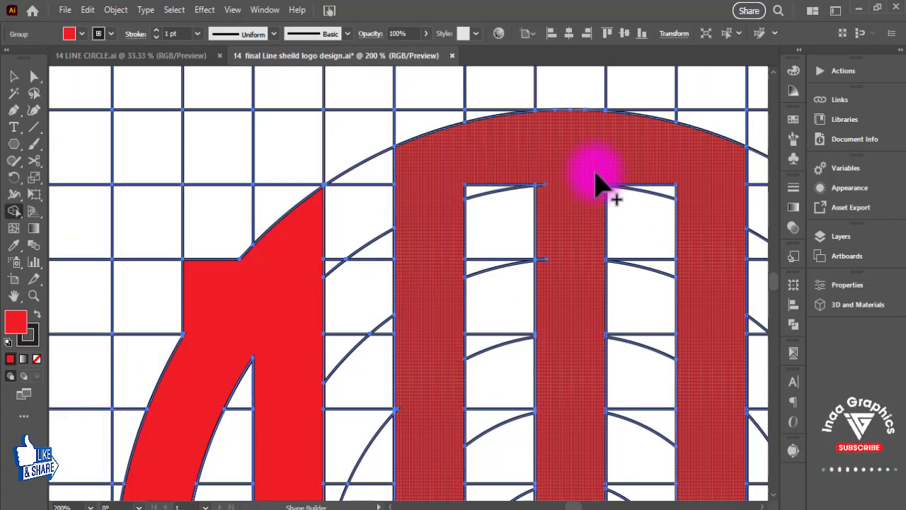
drag(546, 265, 548, 289)
mouse_move(584, 492)
mouse_down()
mouse_move(496, 394)
mouse_move(488, 498)
mouse_up()
Step: Merge the notched cells along the right outer arc and its adjoining bar into a smooth D shape
drag(750, 423, 499, 245)
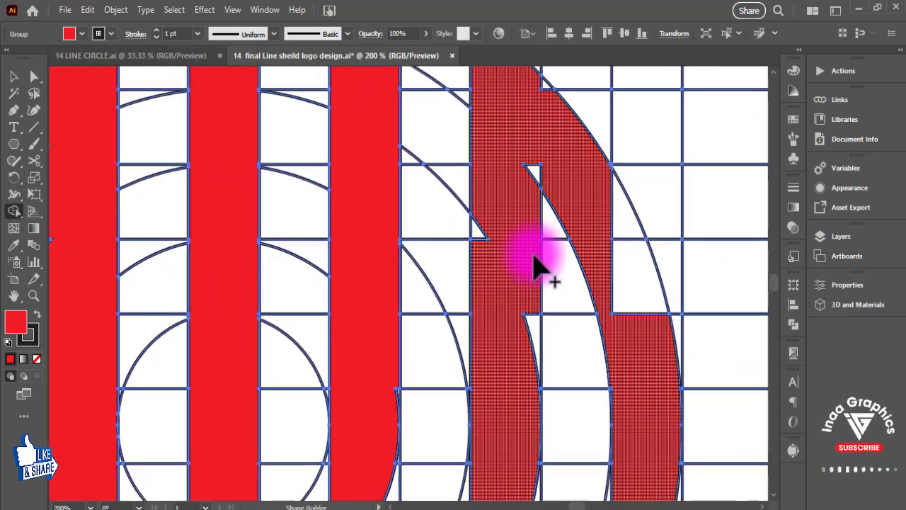
drag(616, 219, 643, 327)
mouse_move(630, 372)
mouse_down()
mouse_move(578, 156)
mouse_move(610, 26)
mouse_up()
mouse_move(589, 176)
mouse_down()
mouse_move(615, 249)
mouse_move(595, 290)
mouse_up()
drag(520, 435, 522, 433)
scroll(570, 291, left, 3)
scroll(570, 290, up, 1)
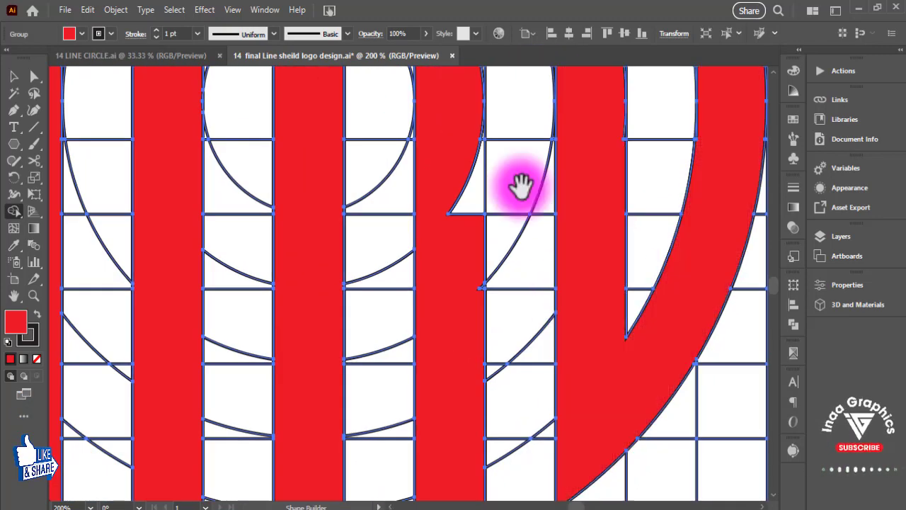
Step: Fill the notch on the right edge of the middle letter's right-hand bar
drag(521, 185, 594, 185)
drag(530, 185, 533, 381)
drag(507, 243, 562, 398)
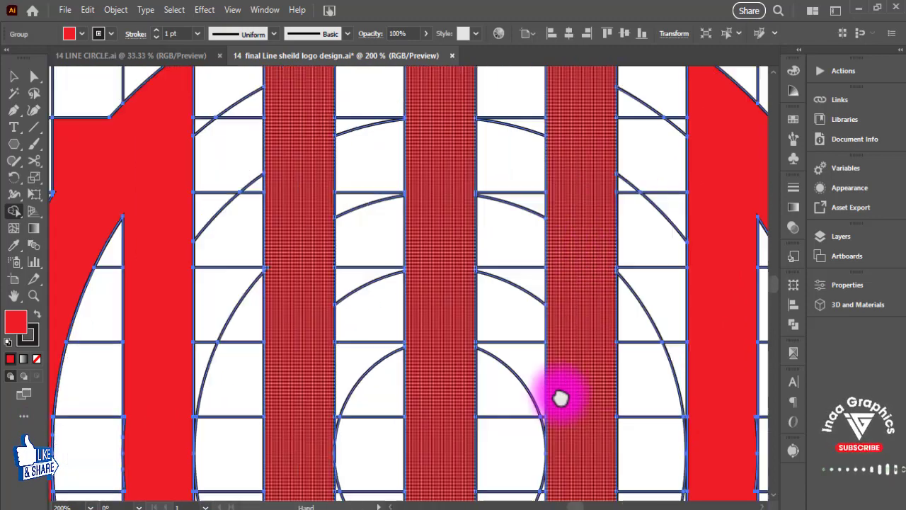
drag(152, 232, 352, 272)
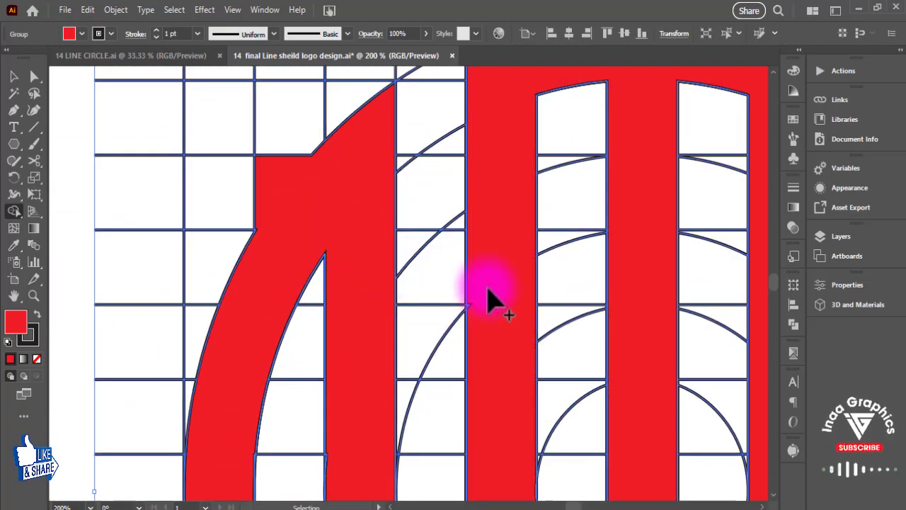
Step: Merge the leftover cells along the lower inner and outer edges of the D into the red shape
drag(298, 379, 311, 129)
drag(649, 489, 192, 463)
drag(362, 326, 354, 436)
drag(431, 426, 451, 278)
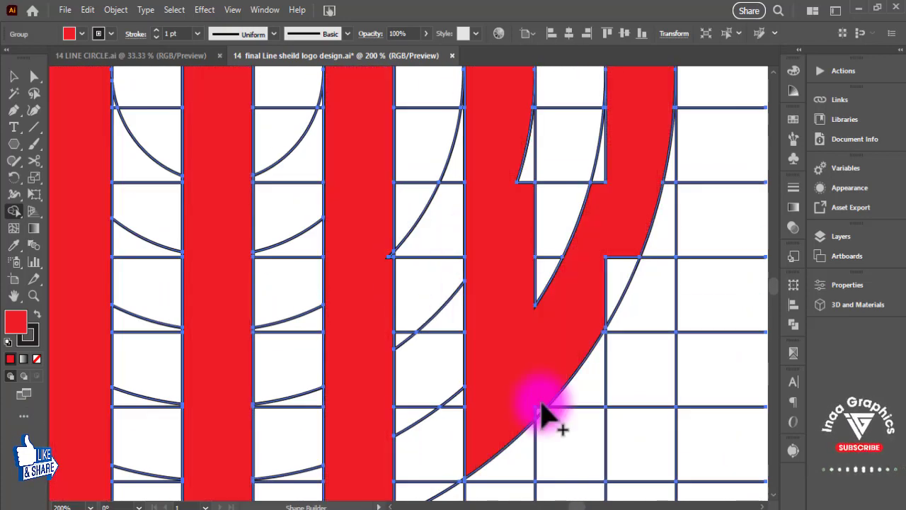
drag(628, 212, 707, 272)
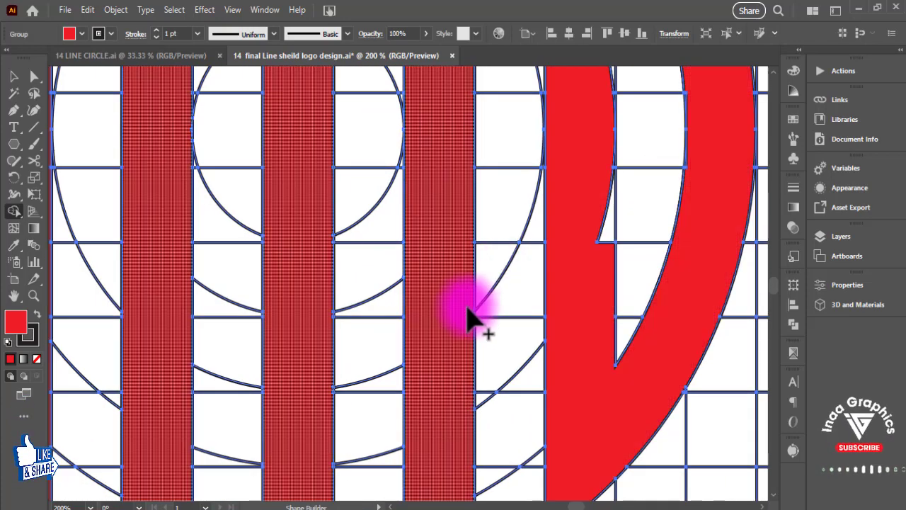
drag(453, 221, 419, 284)
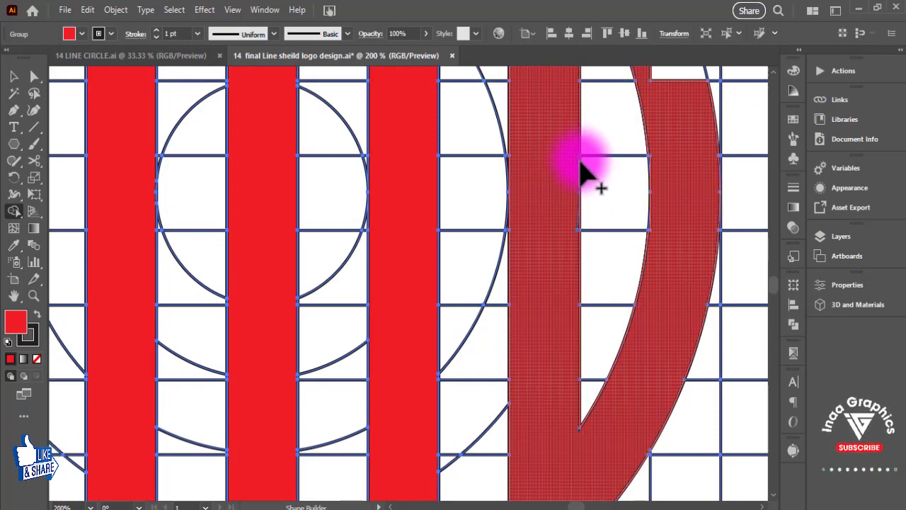
Step: Fill the remaining notches and thin slivers along the D's stem and its upper curve
drag(544, 179, 460, 274)
scroll(474, 245, up, 5)
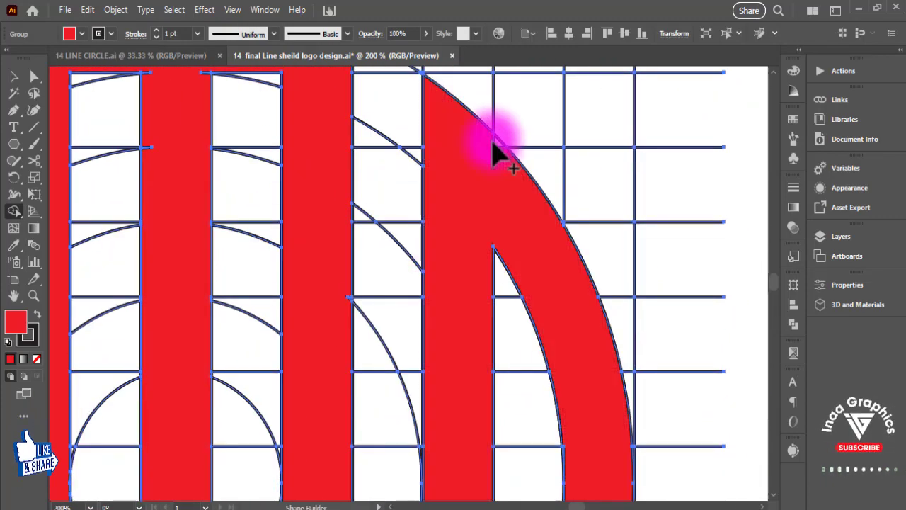
drag(594, 470, 498, 255)
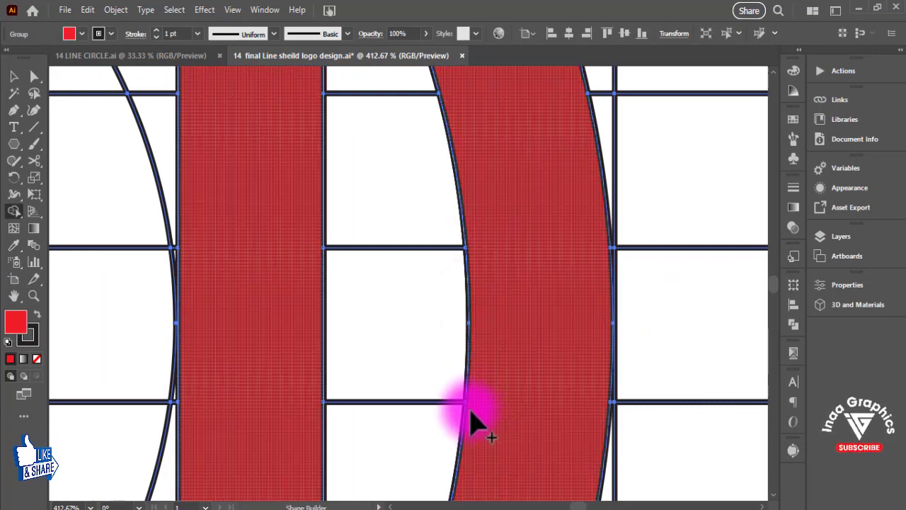
drag(359, 379, 560, 299)
drag(64, 418, 543, 106)
drag(340, 411, 392, 117)
drag(344, 356, 537, 67)
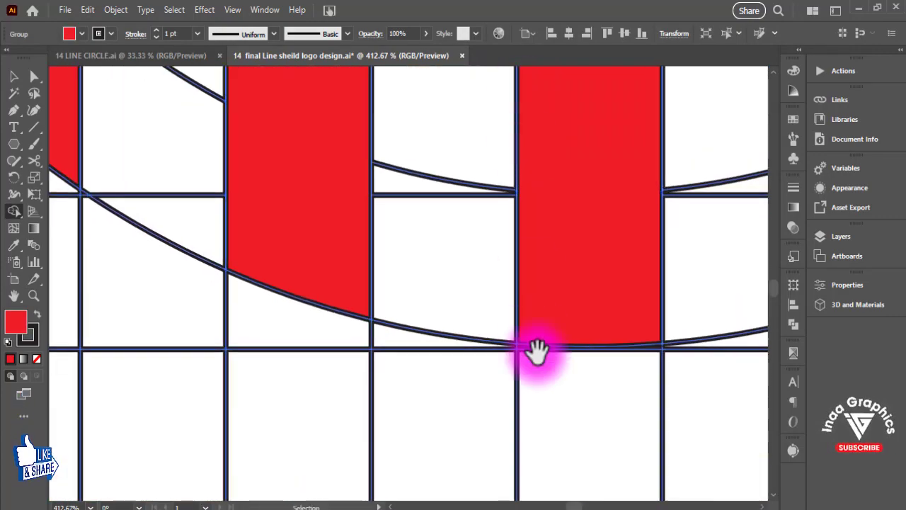
Step: Clean up the stray edge pieces along the middle letter's bars and under its top arch with Shape Builder
key(ctrl+minus)
key(ctrl+minus)
key(ctrl+minus)
key(ctrl+minus)
key(ctrl+minus)
key(ctrl+minus)
key(ctrl+plus)
key(ctrl+plus)
key(ctrl+plus)
drag(460, 297, 589, 472)
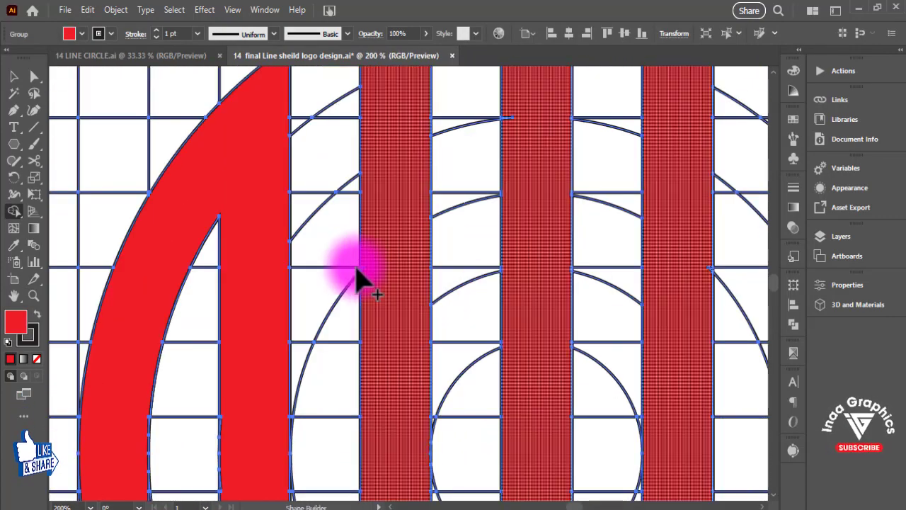
scroll(496, 223, up, 3)
drag(533, 143, 544, 163)
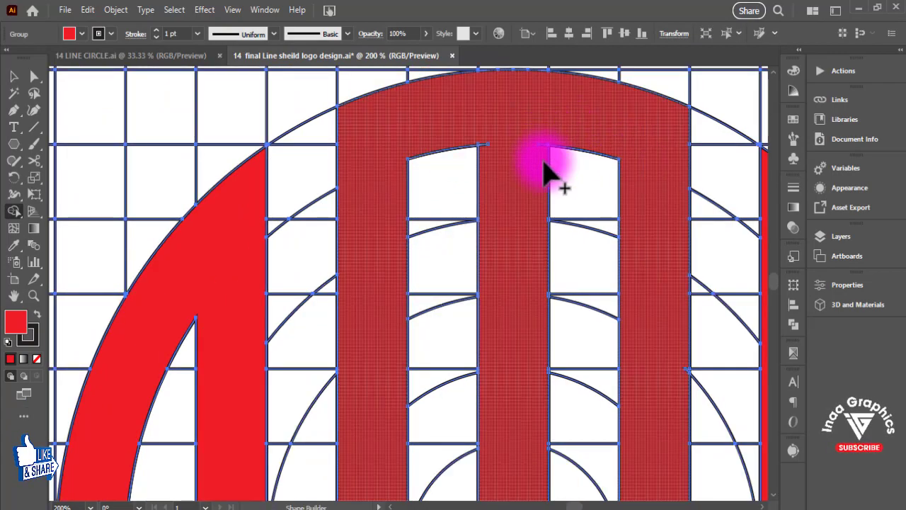
Step: Fill the slivers beside the left arc and bar, and merge the central cell between them as the A's crossbar
drag(591, 267, 393, 92)
drag(387, 468, 649, 255)
drag(340, 312, 427, 344)
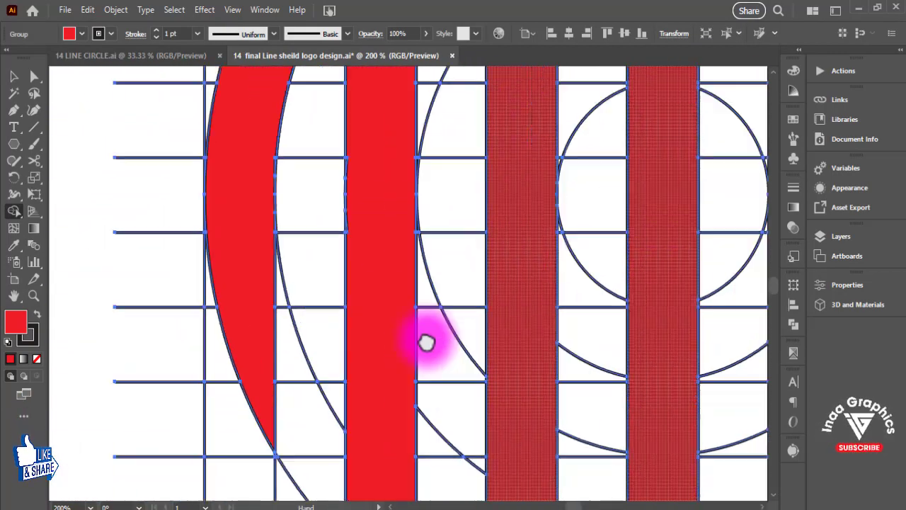
drag(442, 218, 534, 224)
key(shift+m)
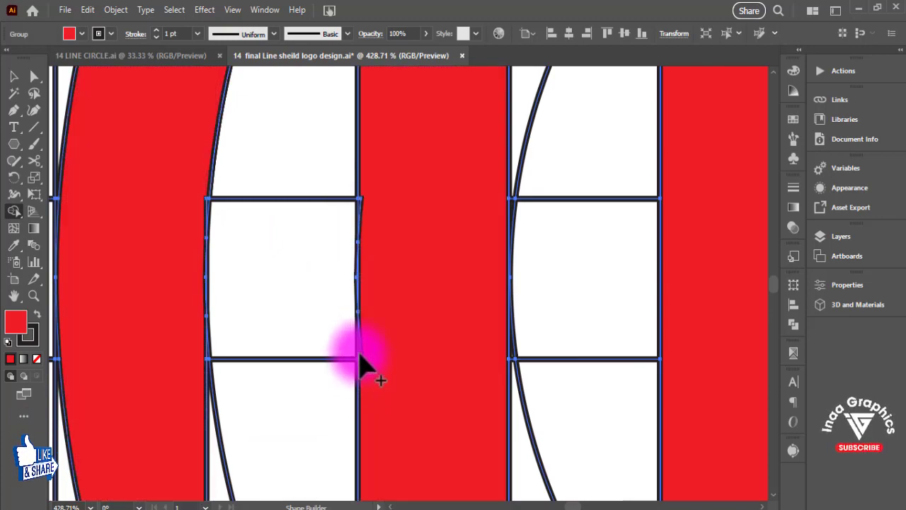
scroll(425, 186, left, 3)
scroll(425, 186, down, 1)
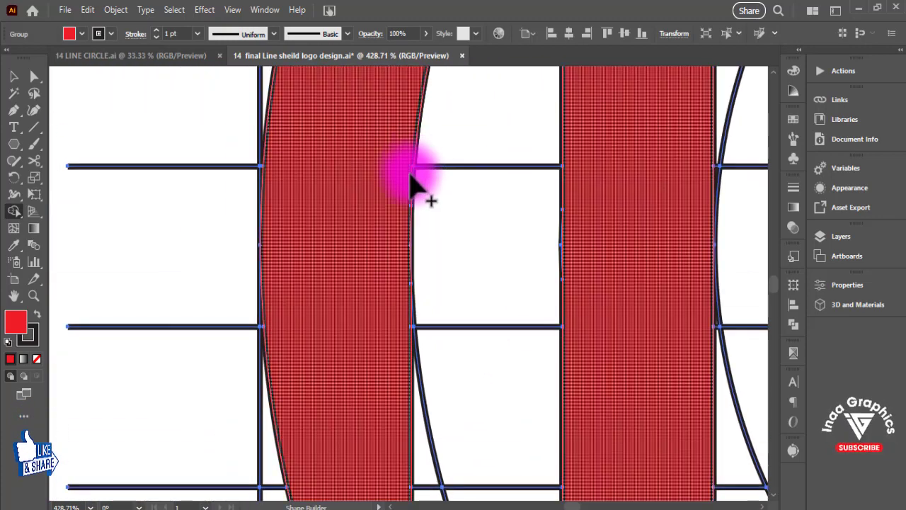
drag(373, 212, 596, 247)
drag(414, 180, 415, 296)
mouse_move(607, 277)
mouse_down()
mouse_move(411, 420)
mouse_move(419, 388)
mouse_up()
Step: Fill the last small notch on the right edge of the middle letter's right-hand bar with Shape Builder
key(ctrl+1)
key(ctrl+minus)
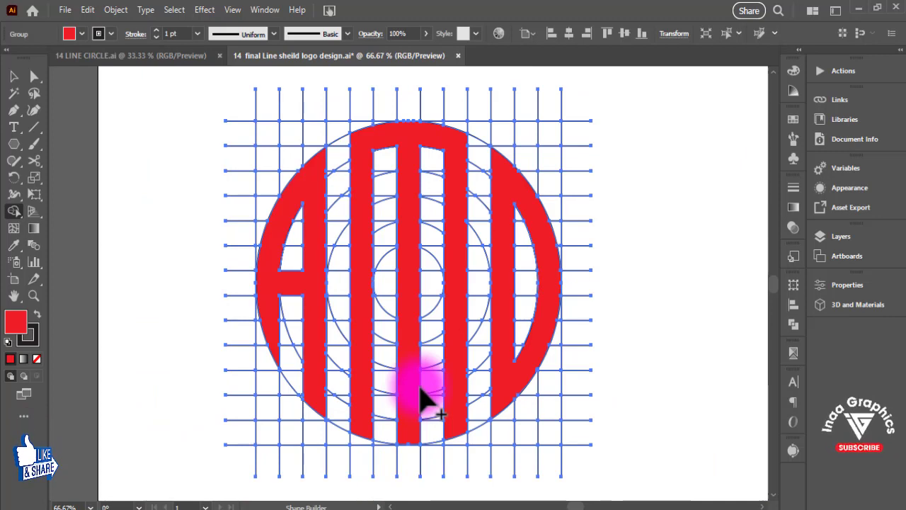
key(z)
drag(499, 354, 640, 342)
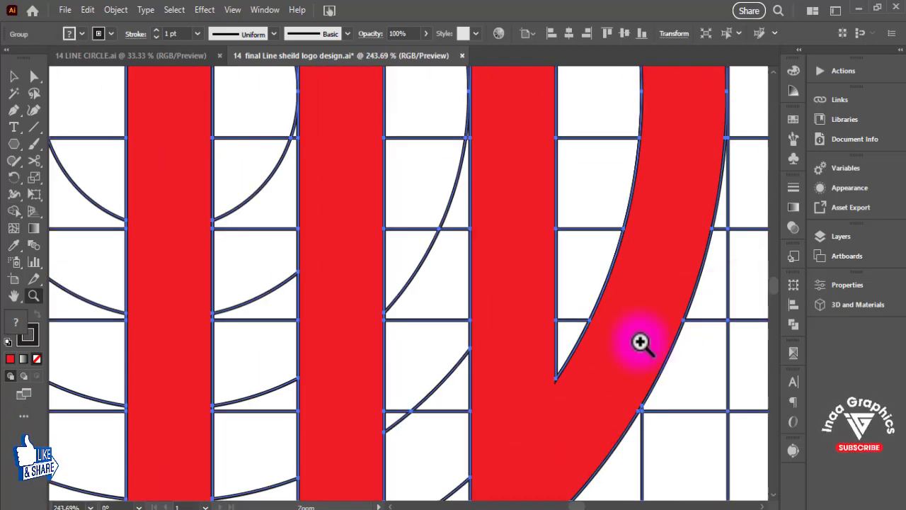
drag(601, 112, 554, 358)
drag(557, 256, 567, 379)
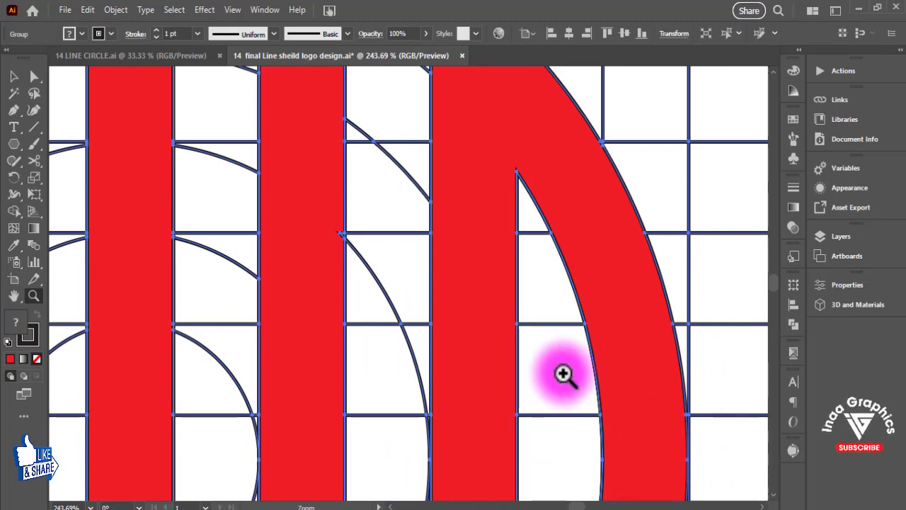
key(shift+m)
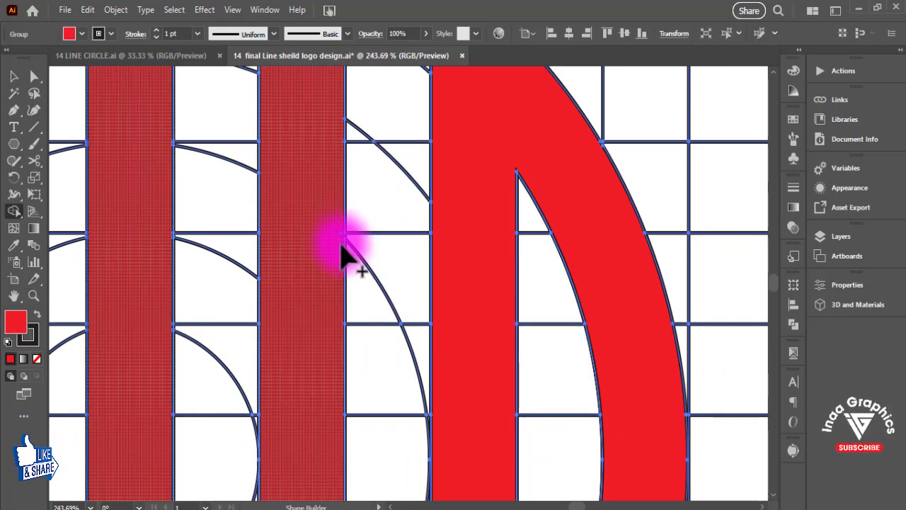
mouse_move(396, 396)
mouse_down()
mouse_move(430, 224)
mouse_move(475, 190)
mouse_up()
drag(377, 315, 477, 194)
key(ctrl+minus)
key(ctrl+minus)
key(ctrl+minus)
key(ctrl+minus)
key(ctrl+minus)
key(ctrl+minus)
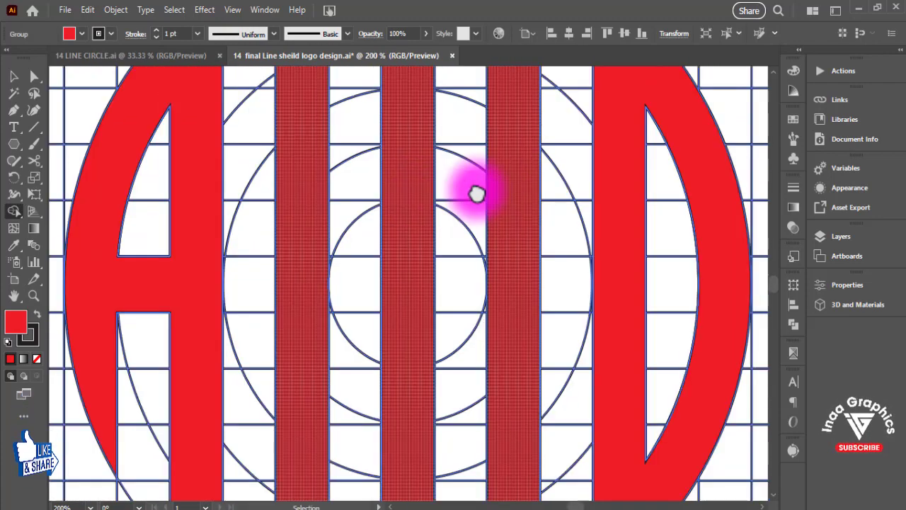
drag(360, 309, 436, 299)
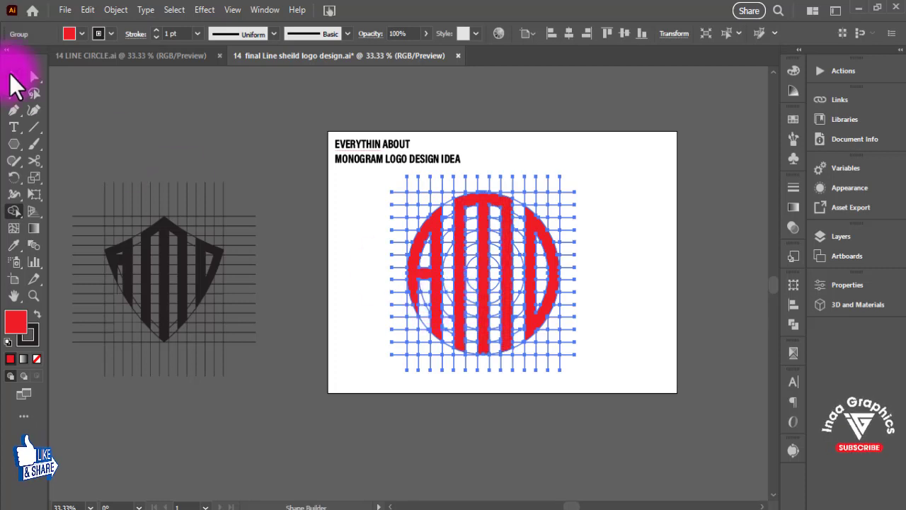
Step: Deselect the circle artwork and ungroup the black shield logo with its grid
click(14, 75)
click(344, 243)
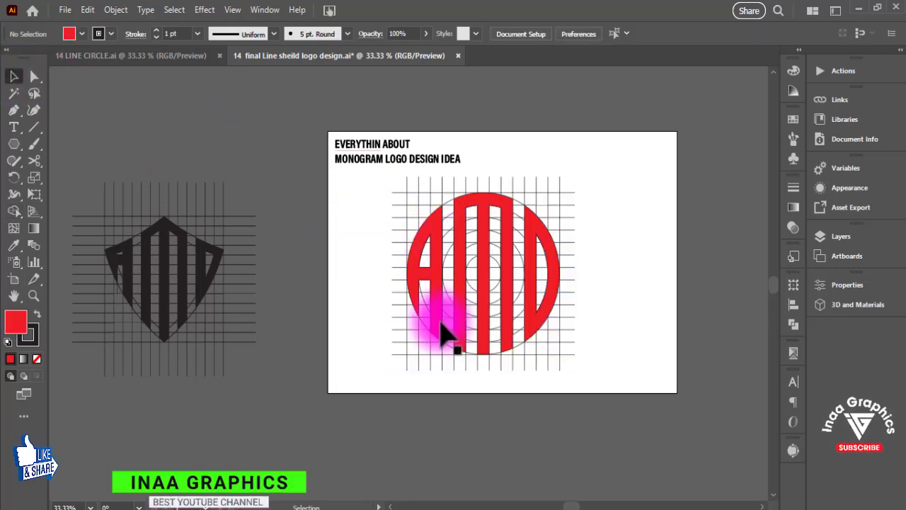
right_click(200, 279)
click(239, 385)
click(304, 427)
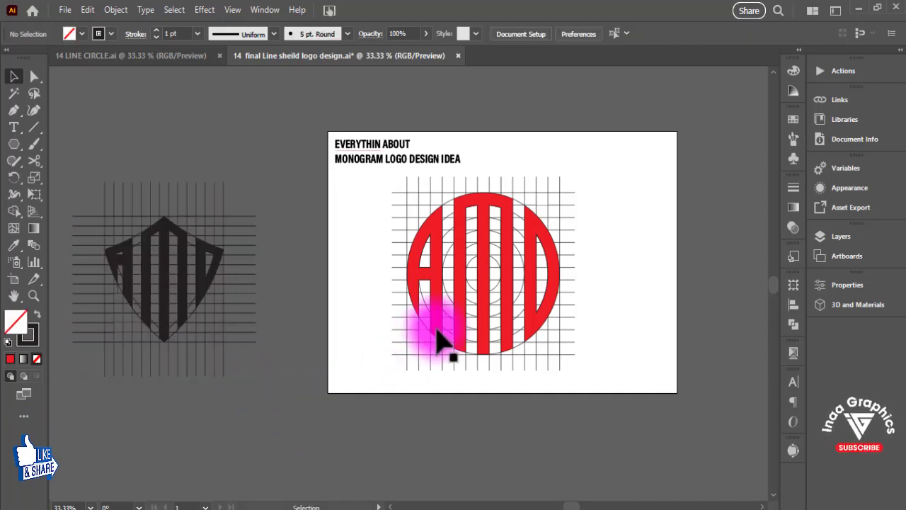
Step: Ungroup the circle artwork repeatedly until the red letters and grid lines are separate objects
right_click(437, 329)
click(475, 199)
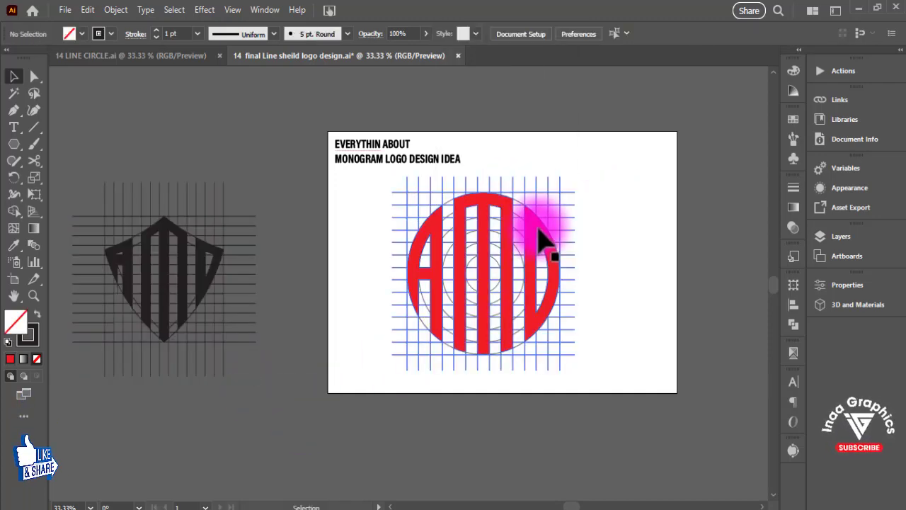
right_click(539, 228)
click(585, 389)
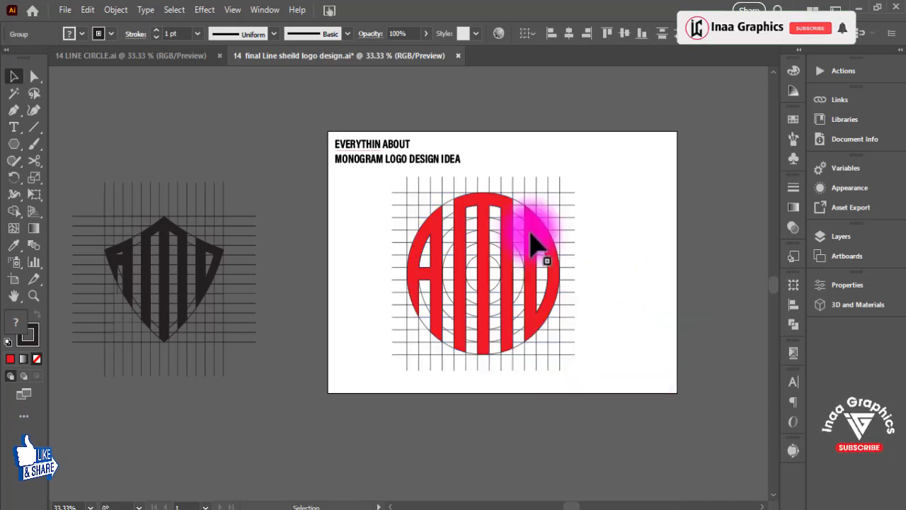
right_click(520, 240)
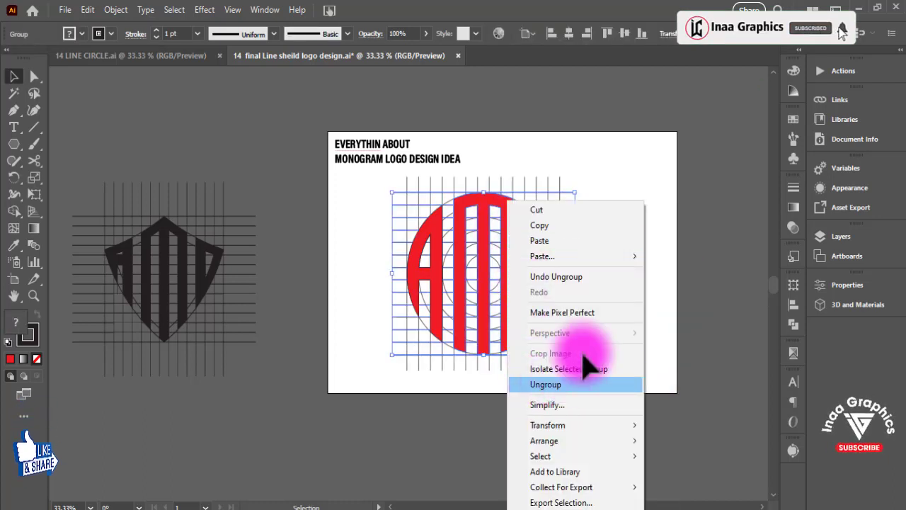
click(582, 382)
click(608, 264)
click(501, 253)
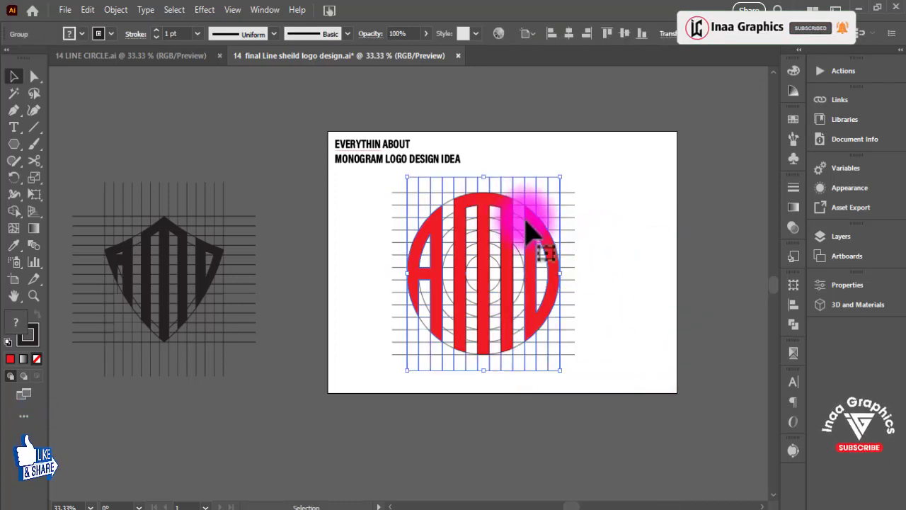
right_click(538, 254)
click(570, 383)
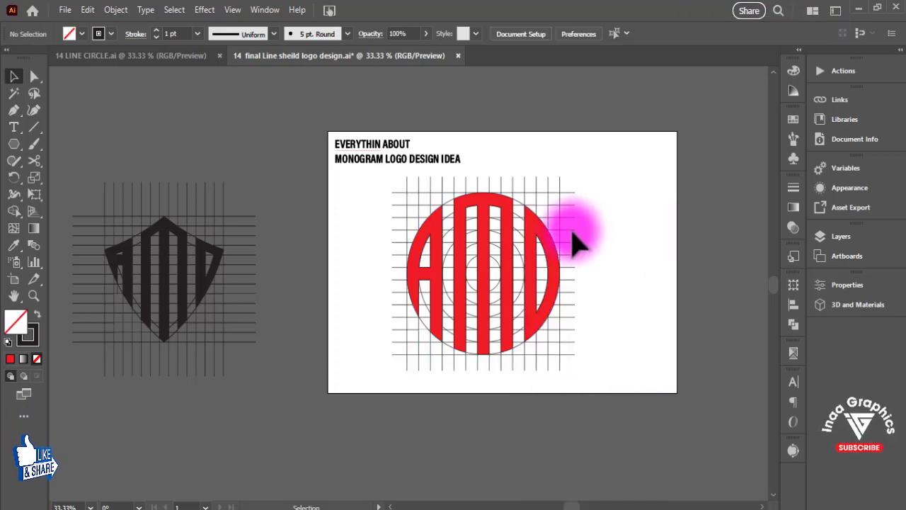
Step: Select the three red letter shapes together and move them off the circle grid, past the artboard's upper right corner
click(536, 238)
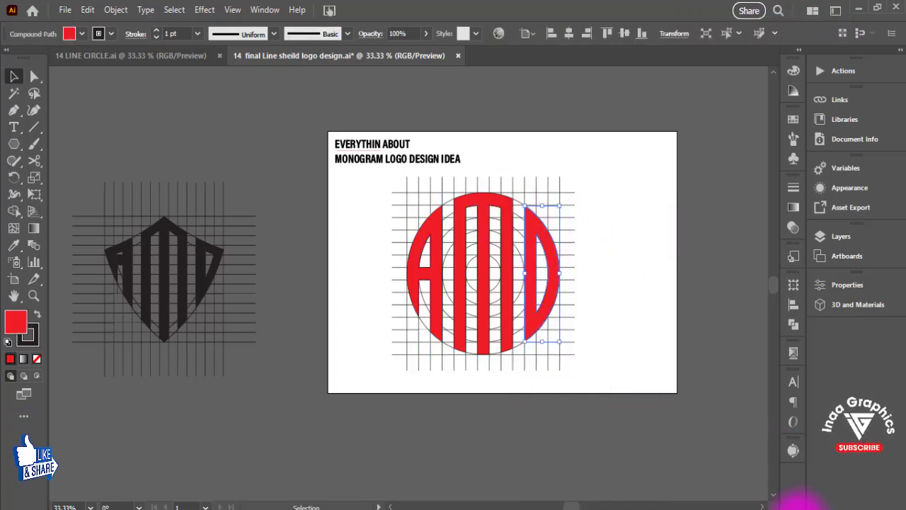
click(434, 216)
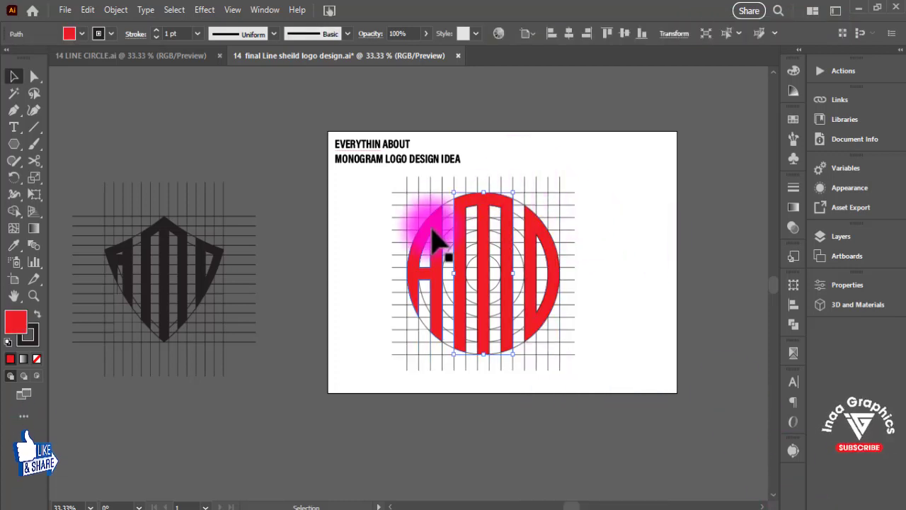
shift+click(479, 210)
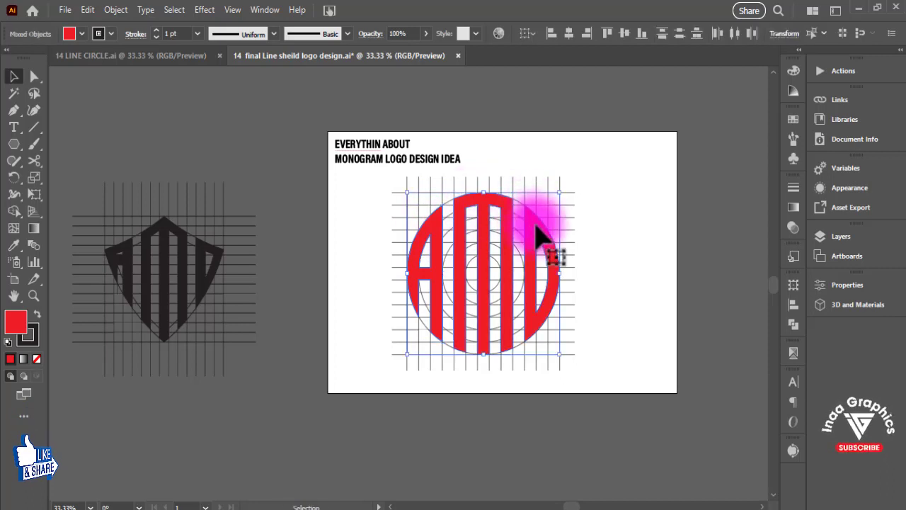
drag(538, 233, 738, 164)
click(457, 362)
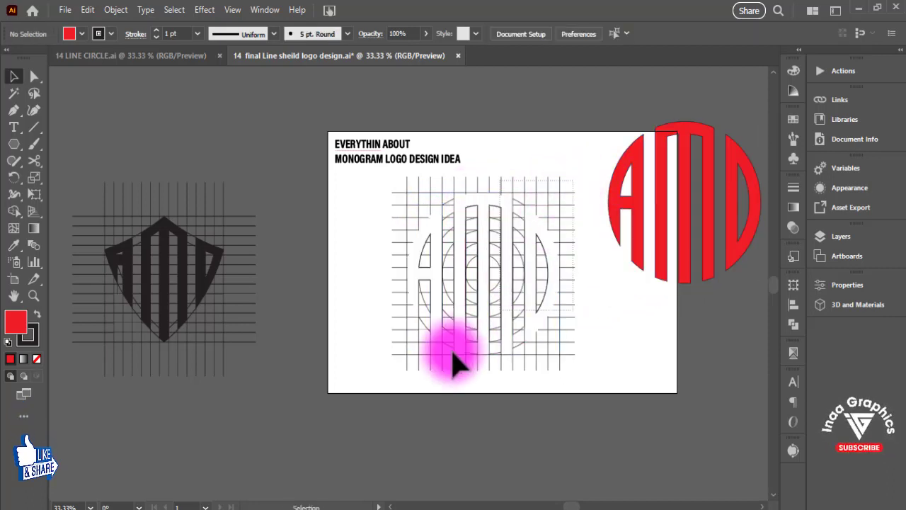
Step: Delete the leftover circle grid from the artboard
click(460, 364)
key(Delete)
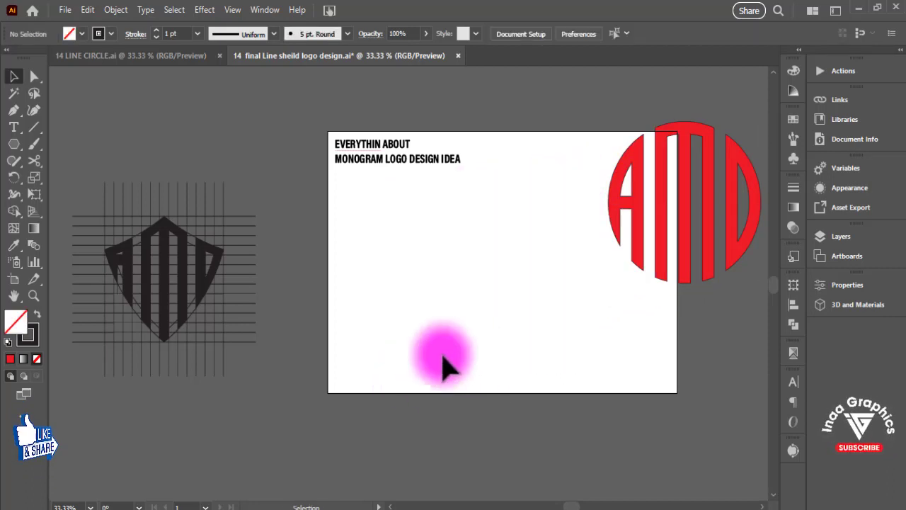
right_click(205, 290)
click(226, 374)
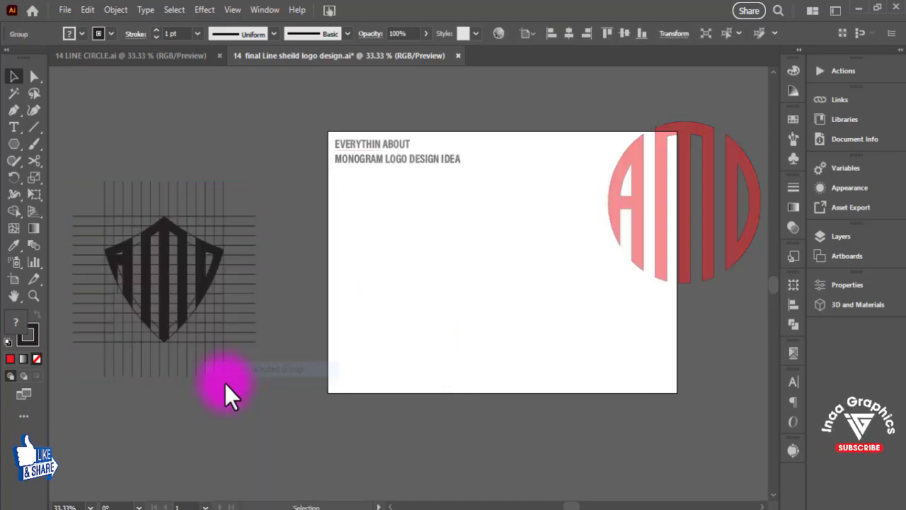
key(Escape)
Step: Ungroup the black shield artwork level by level until the letters are separate from the vertical and horizontal grid lines
click(205, 301)
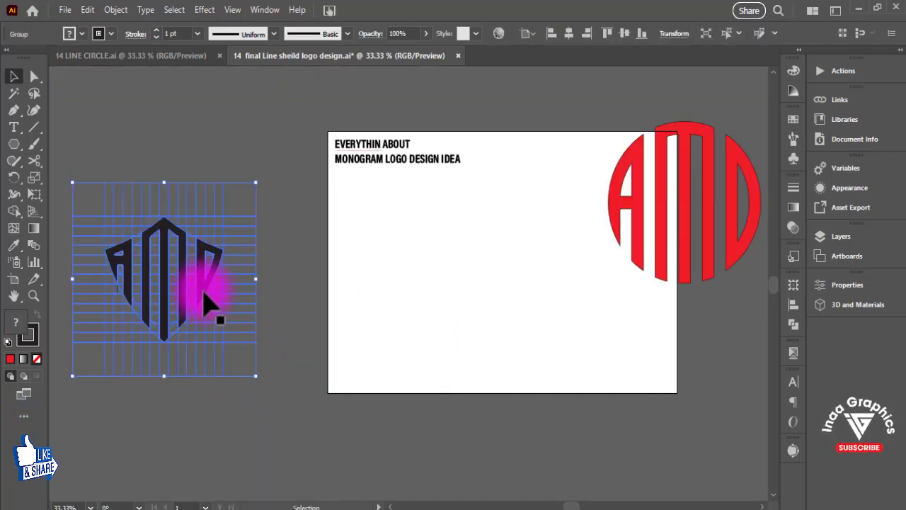
right_click(211, 300)
click(228, 380)
key(Escape)
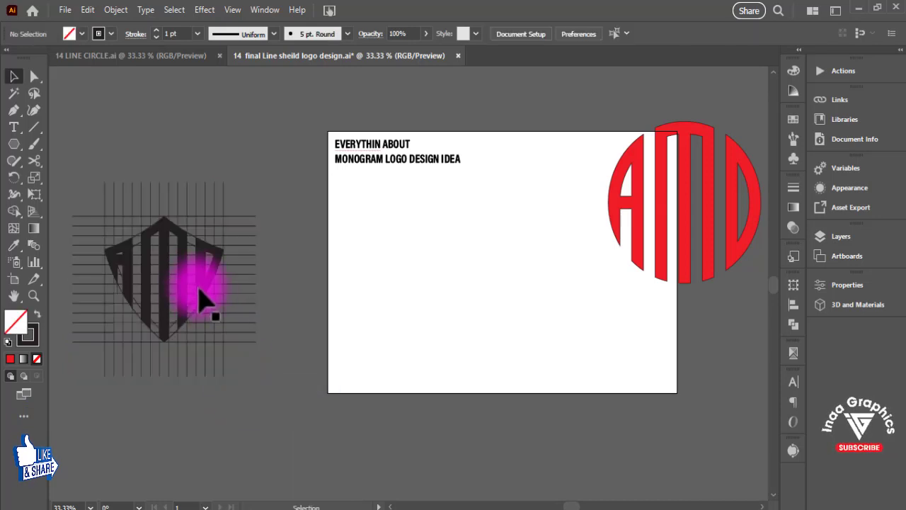
click(206, 297)
right_click(205, 298)
click(237, 386)
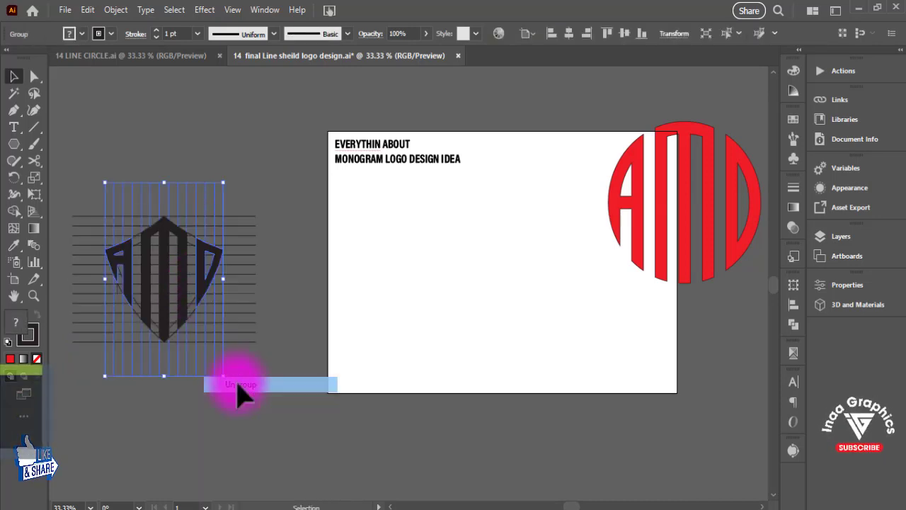
click(210, 299)
right_click(210, 303)
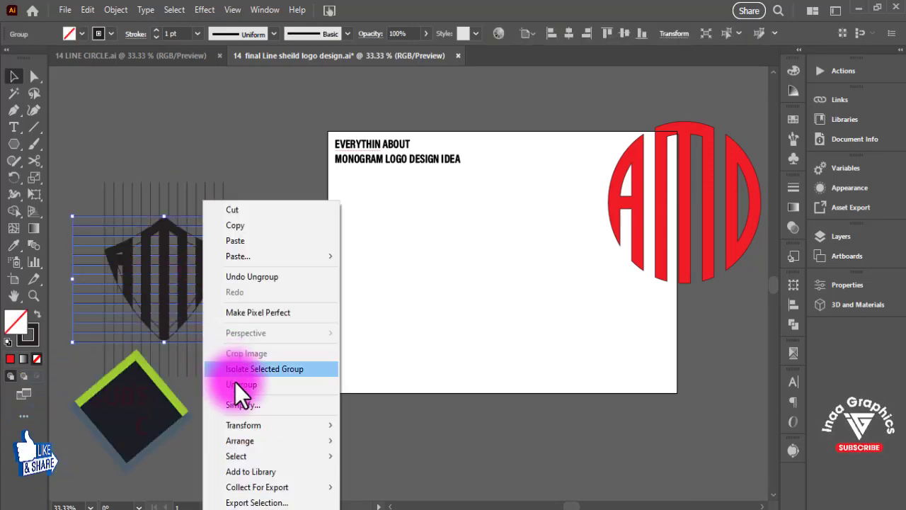
click(237, 386)
Step: Try moving the shield's letter D onto the artboard, undo the move and clear the selection
drag(192, 269, 456, 311)
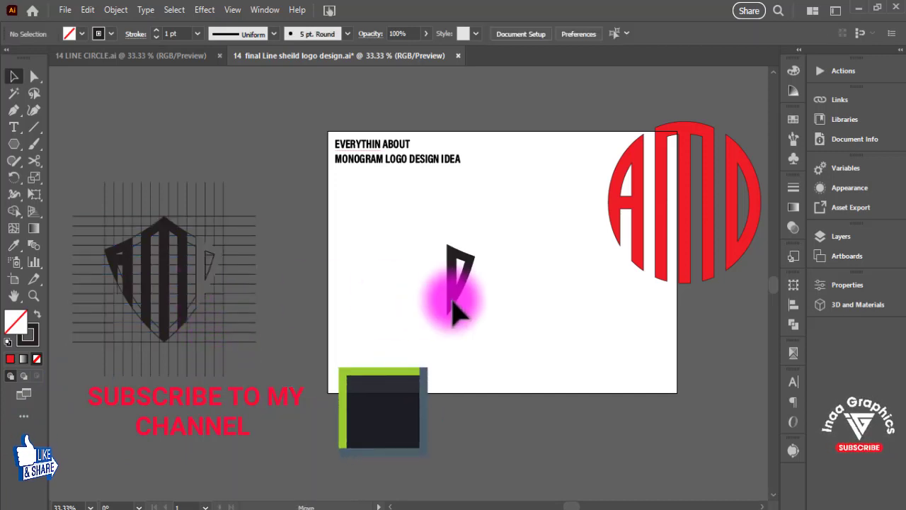
key(ctrl+z)
shift+click(184, 288)
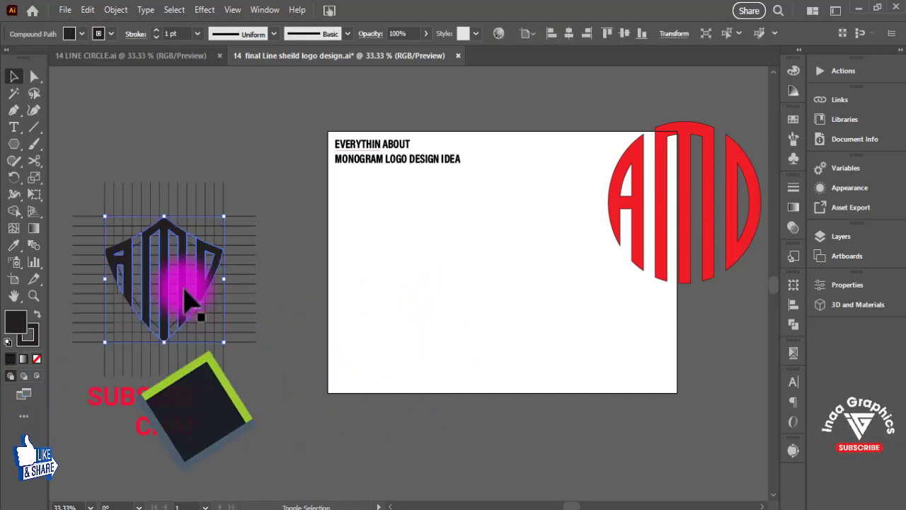
click(216, 379)
Step: Ungroup the black shield letters into separate shapes and deselect them
right_click(169, 338)
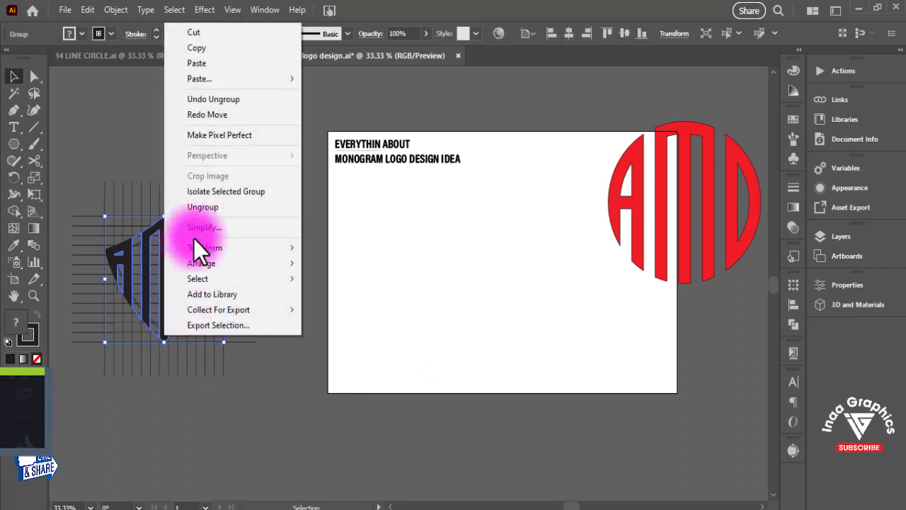
click(196, 207)
click(182, 192)
Step: Select the three black shield letters together and move them off the grid onto the artboard
click(126, 263)
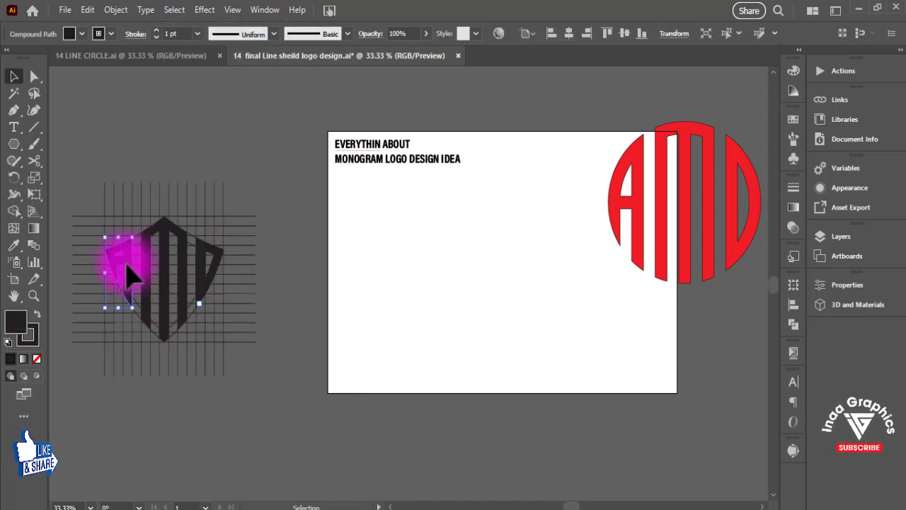
shift+click(183, 282)
shift+click(201, 283)
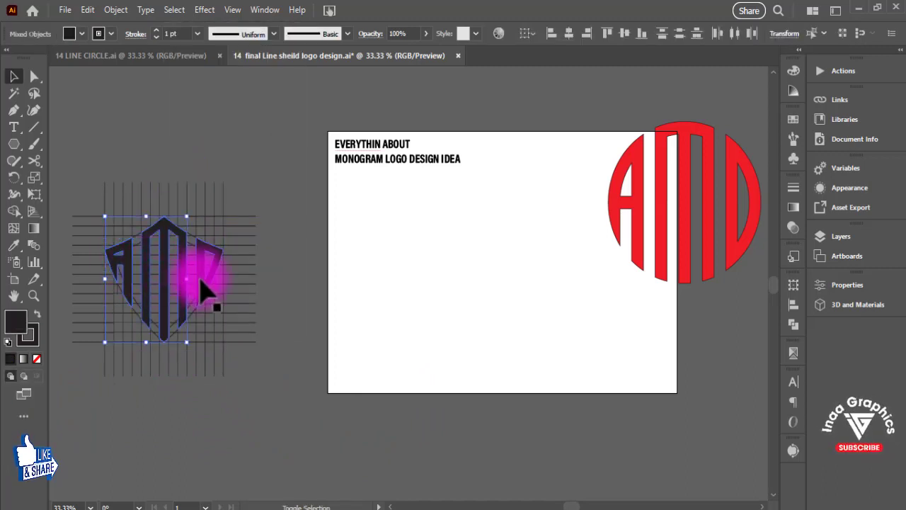
drag(201, 283, 489, 280)
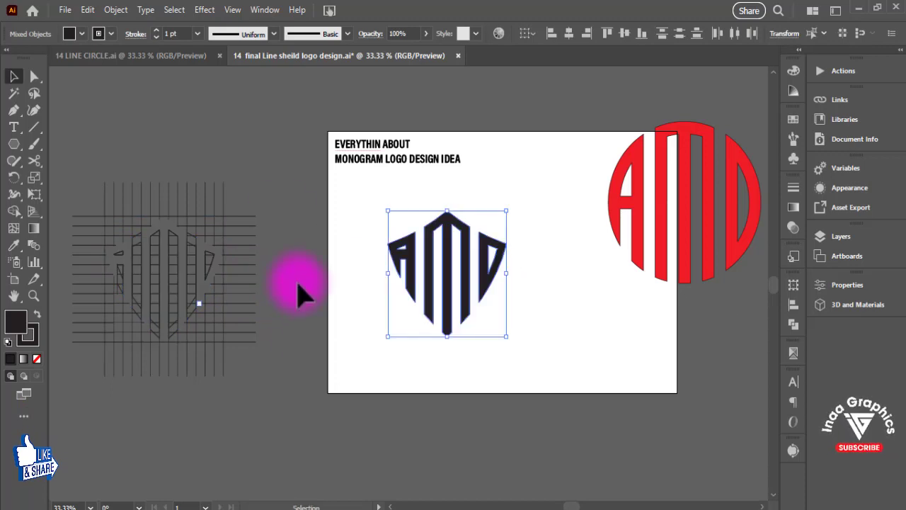
Step: Select all the leftover shield grid lines beside the artboard and delete them
click(296, 281)
drag(282, 209, 48, 347)
key(Delete)
Step: Move the black shield logo to the left half of the artboard
drag(581, 403, 500, 415)
click(414, 322)
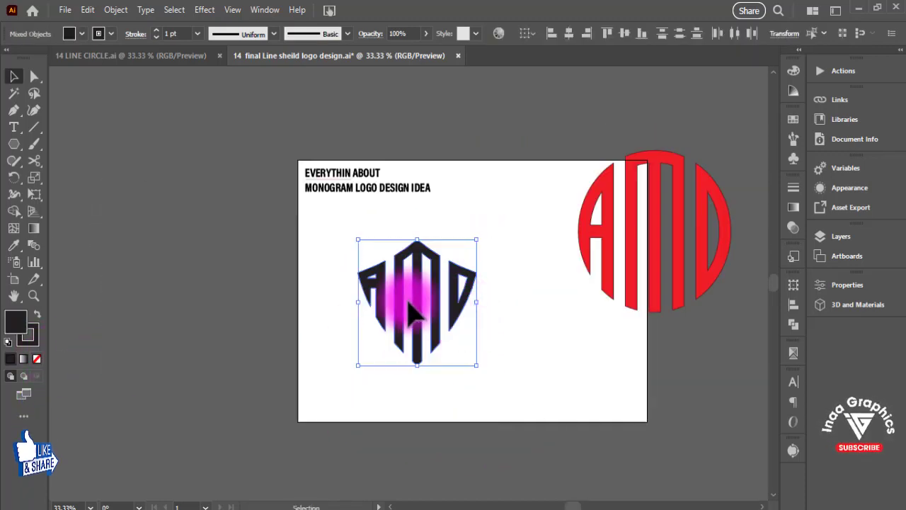
drag(415, 311, 363, 306)
Step: Move the red circle logo onto the artboard beside the shield and scale it down to match the shield's height
click(609, 282)
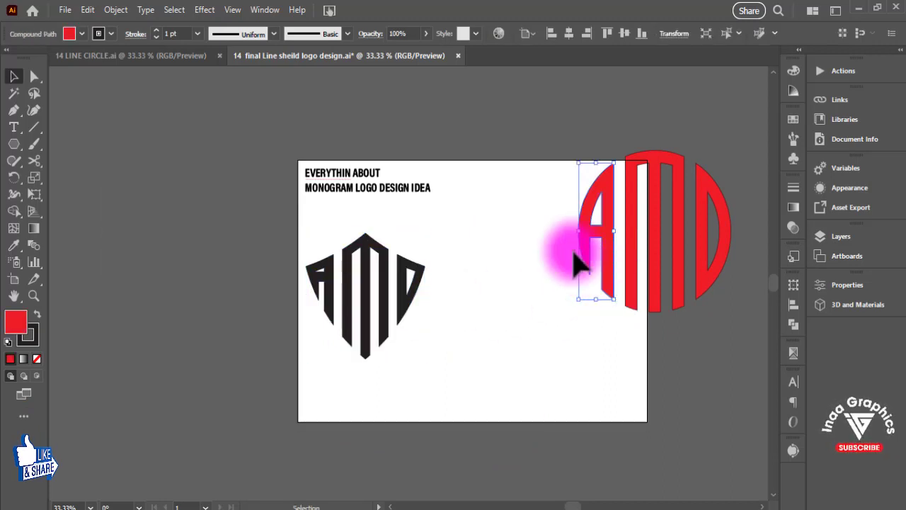
drag(557, 229, 591, 365)
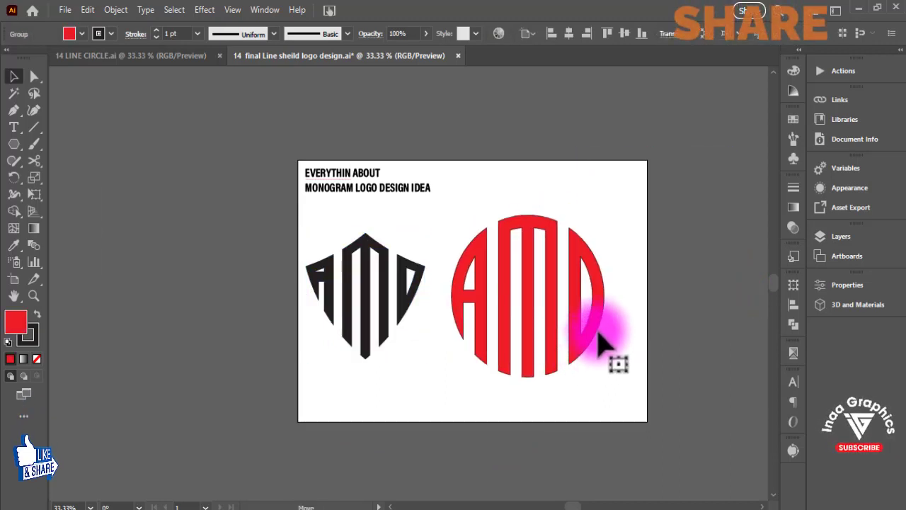
key(v)
drag(605, 216, 576, 239)
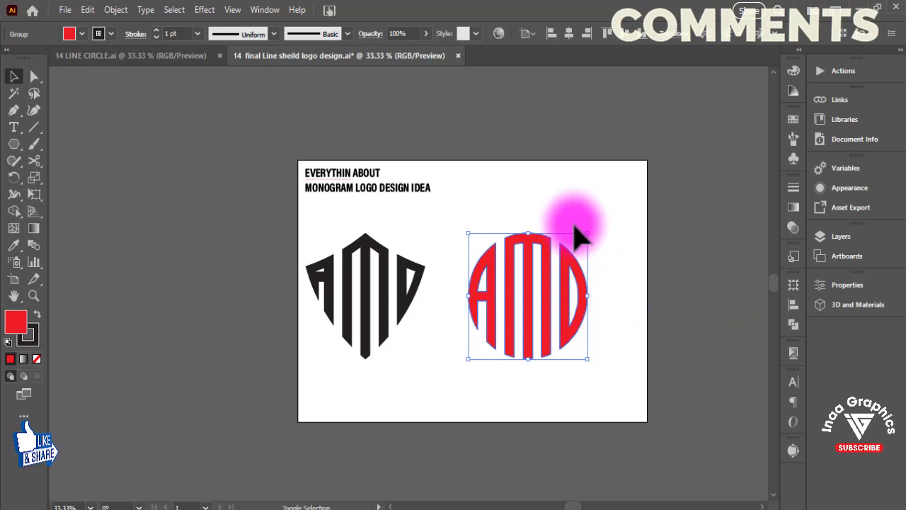
Step: Select all three shield letters, move them closer to the red circle logo and deselect them
click(428, 308)
key(ctrl+z)
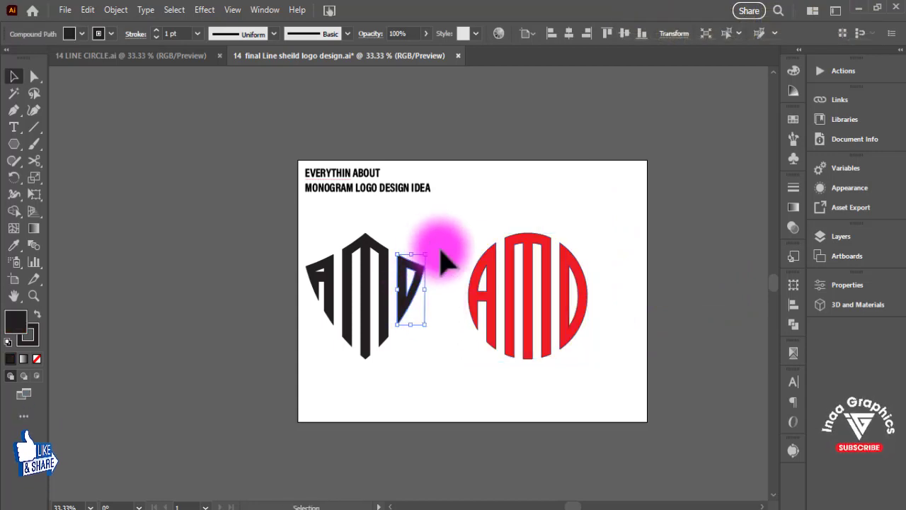
drag(441, 242, 305, 307)
click(500, 416)
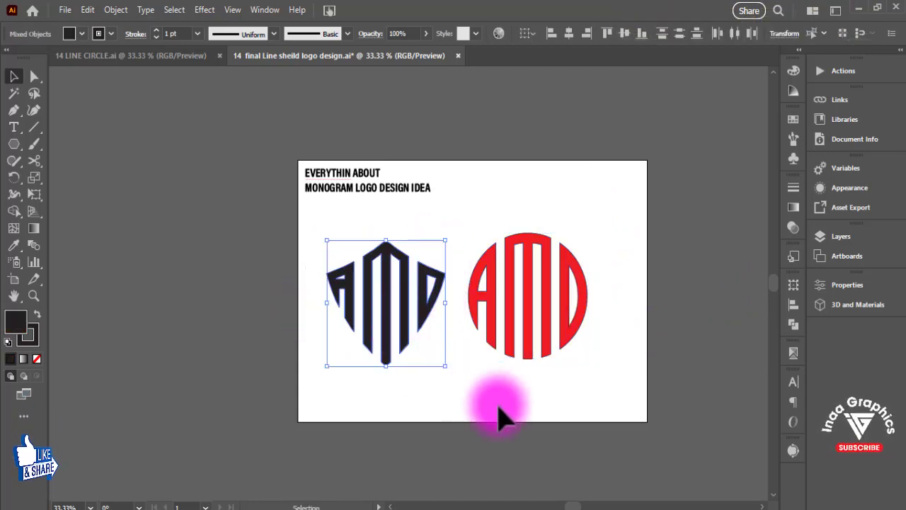
key(ctrl+equal)
drag(531, 421, 435, 418)
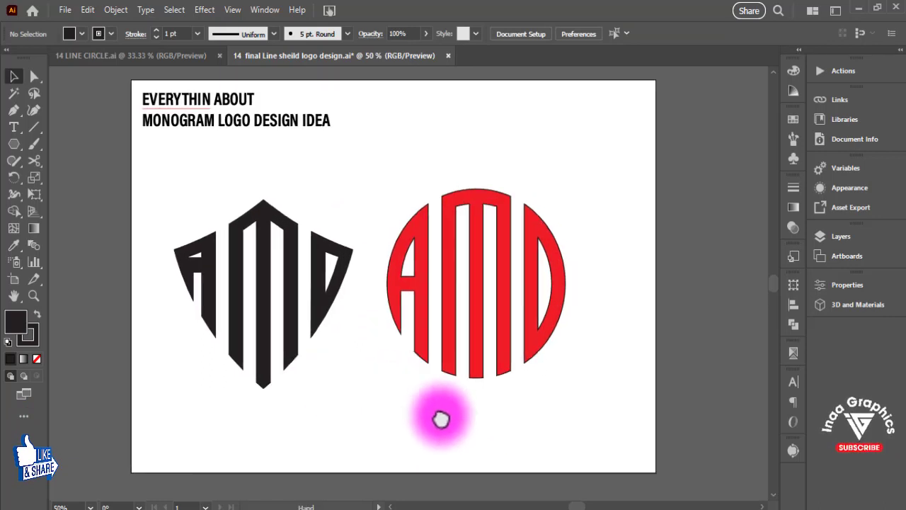